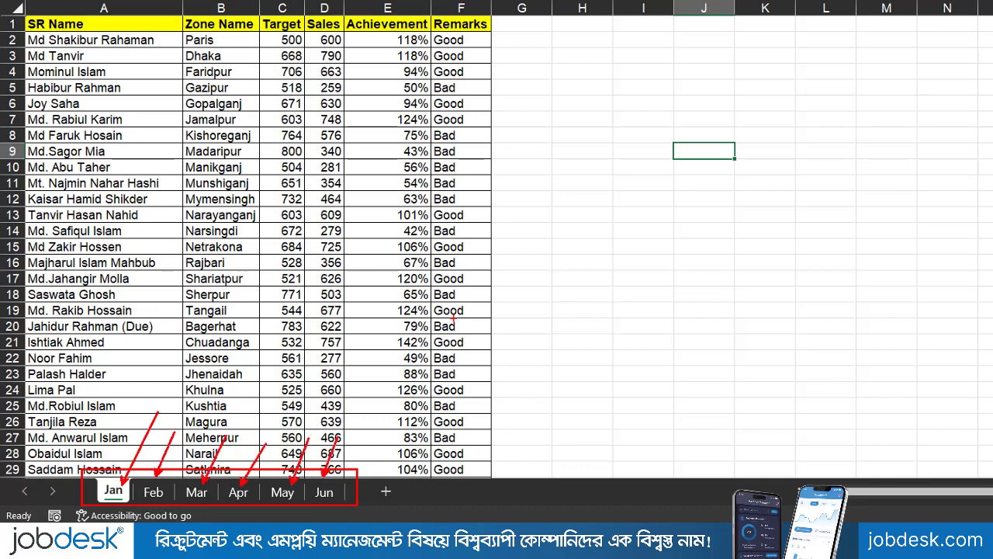
Examine the target, sales, achievement and remarks data on the monthly sheets from Jan to Jun
{"action": "left_click", "coordinate": [153, 491]}
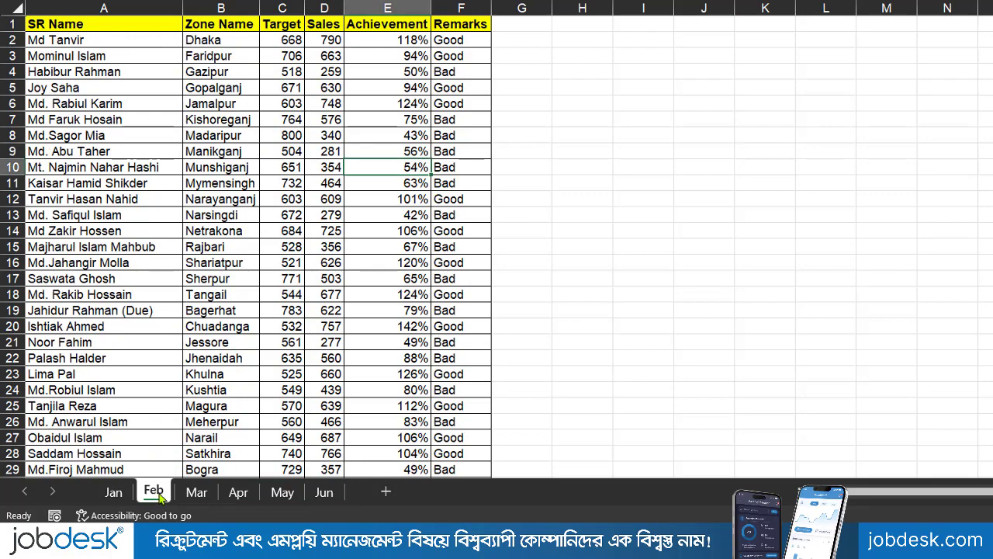
{"action": "left_click", "coordinate": [196, 492]}
{"action": "left_click", "coordinate": [238, 492]}
{"action": "left_click", "coordinate": [282, 492]}
{"action": "left_click", "coordinate": [323, 492]}
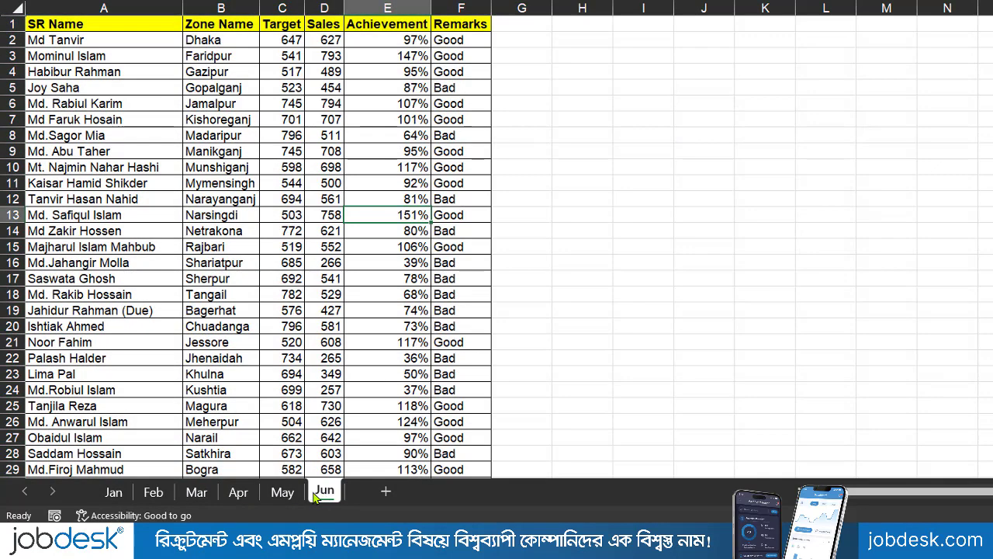
{"action": "left_click", "coordinate": [114, 492]}
{"action": "left_click", "coordinate": [299, 170]}
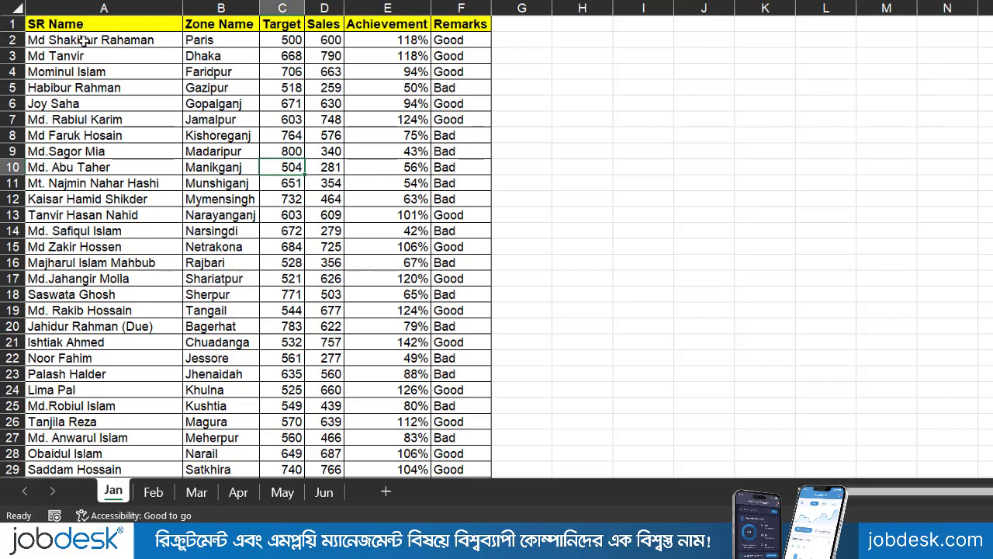
{"action": "left_click_drag", "start_coordinate": [84, 40], "coordinate": [403, 333]}
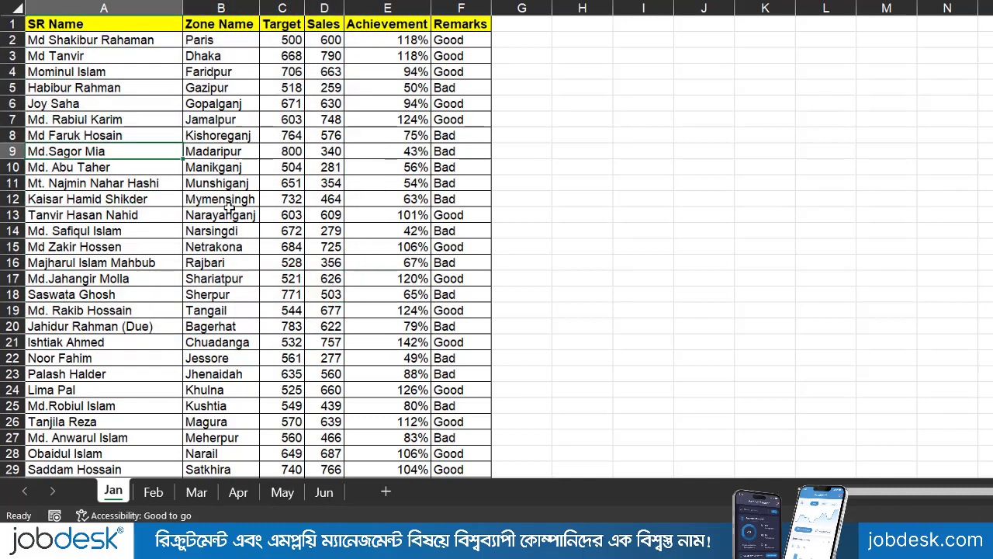
{"action": "left_click", "coordinate": [155, 151]}
{"action": "left_click", "coordinate": [295, 498]}
{"action": "left_click", "coordinate": [322, 492]}
{"action": "left_click", "coordinate": [238, 491]}
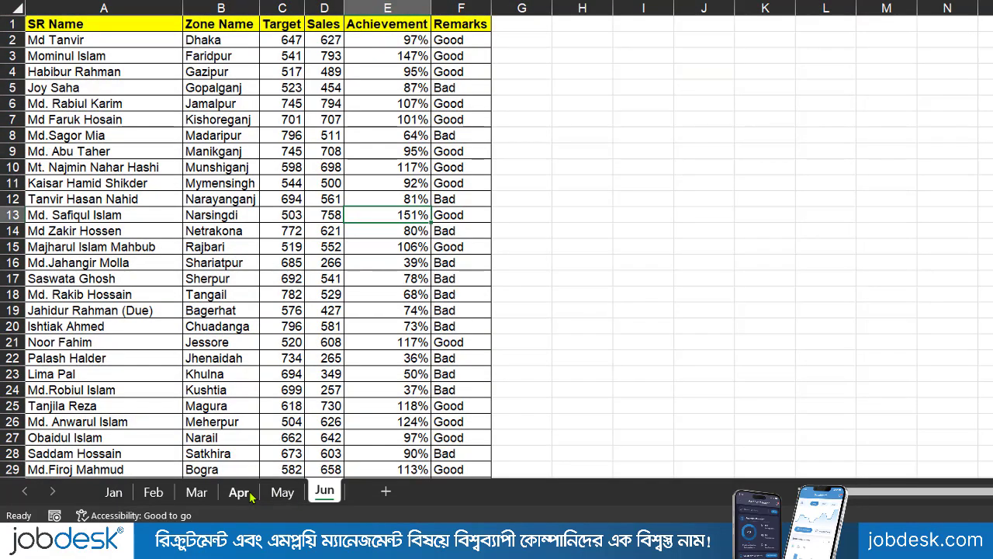
{"action": "left_click", "coordinate": [197, 492]}
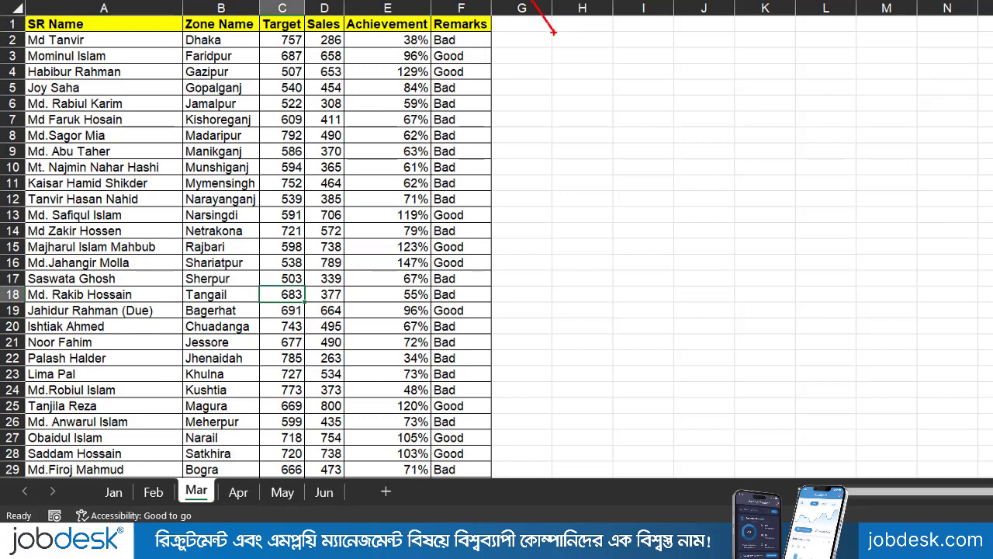
{"action": "left_click", "coordinate": [395, 211]}
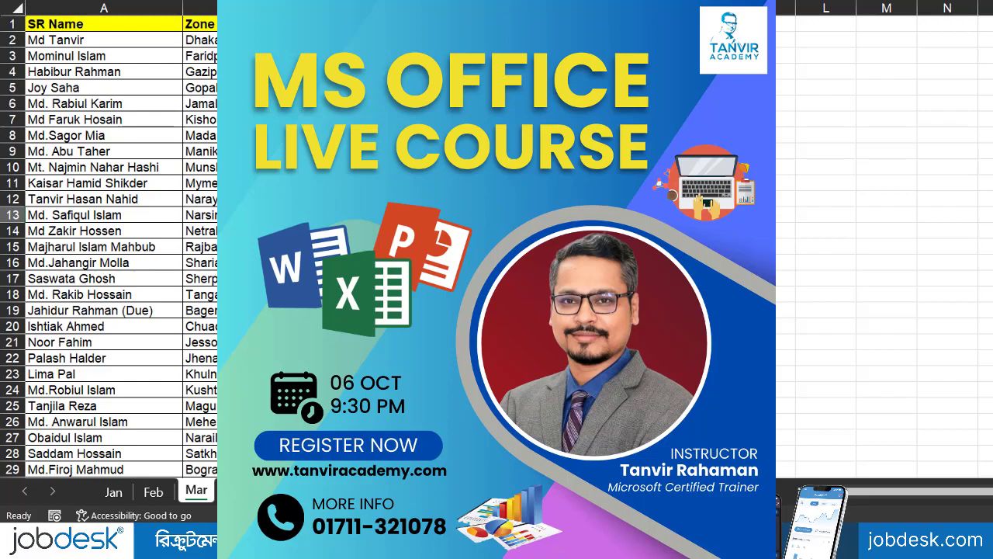
Compare the column layout of all six monthly sheets, going from Jan through Jun and back to Apr
{"action": "left_click", "coordinate": [113, 492]}
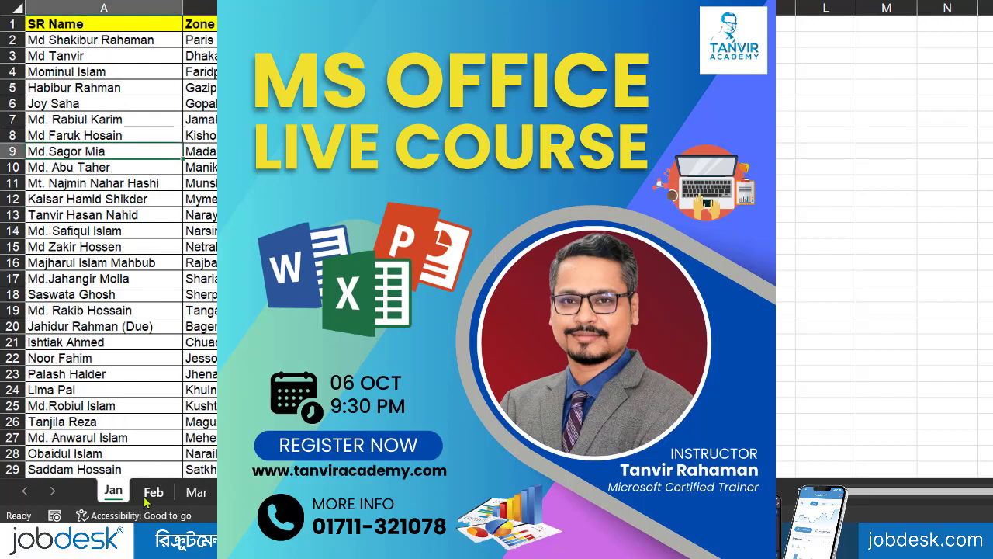
{"action": "left_click", "coordinate": [153, 491]}
{"action": "left_click", "coordinate": [195, 491]}
{"action": "left_click", "coordinate": [239, 492]}
{"action": "left_click", "coordinate": [282, 490]}
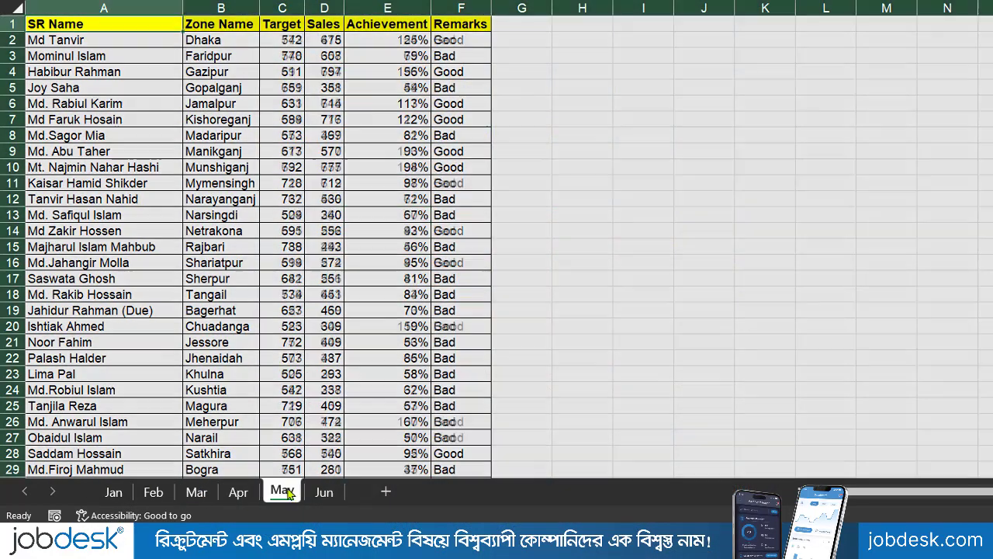
{"action": "left_click", "coordinate": [325, 492]}
{"action": "left_click", "coordinate": [282, 492]}
{"action": "left_click", "coordinate": [238, 492]}
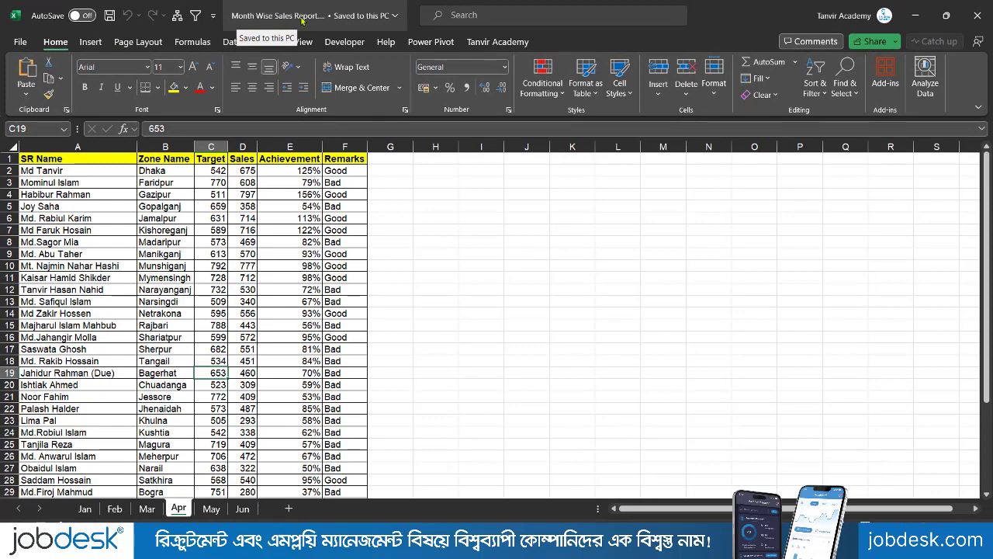
Close the Month Wise Sales Report workbook, refresh the desktop and create a new blank workbook in Excel
{"action": "left_click", "coordinate": [280, 206]}
{"action": "left_click", "coordinate": [978, 15]}
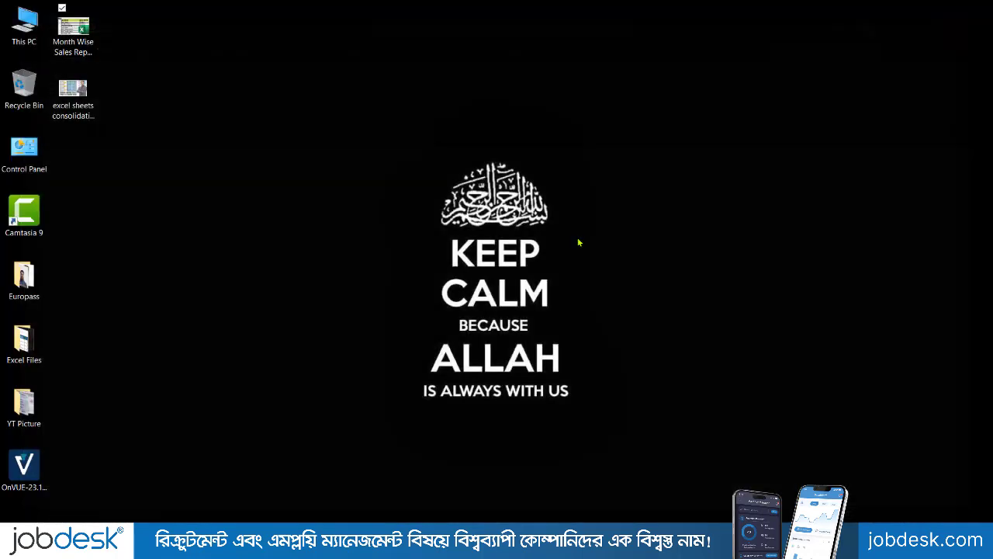
{"action": "right_click", "coordinate": [324, 165]}
{"action": "left_click", "coordinate": [347, 203]}
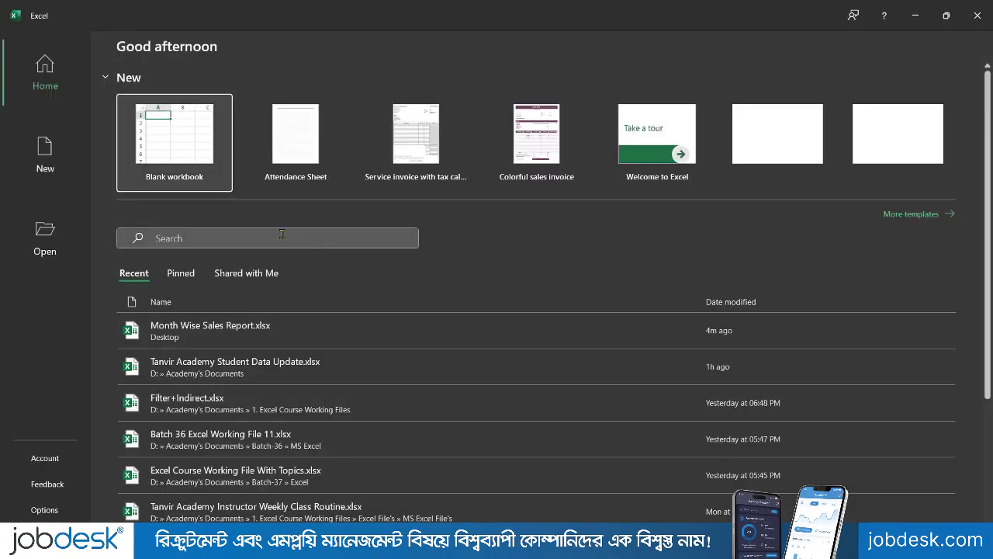
{"action": "left_click", "coordinate": [174, 134]}
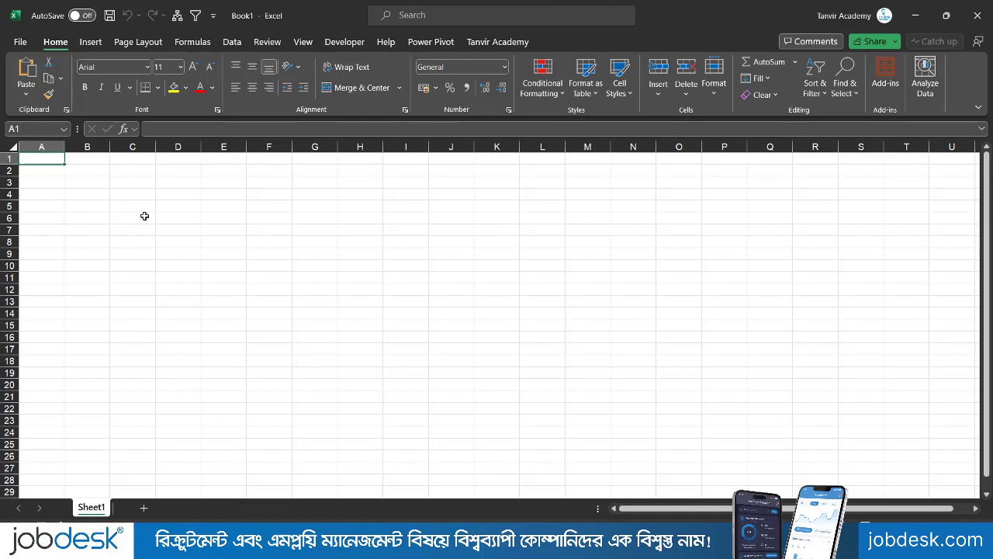
Enter a backtick in cell C3 and select cell C5
{"action": "left_click", "coordinate": [136, 184]}
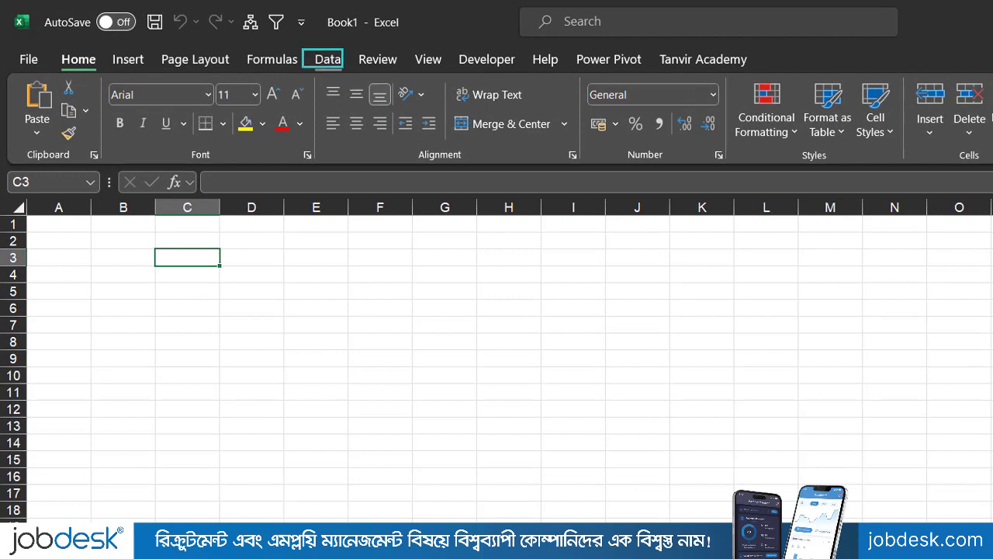
{"action": "type", "text": "`"}
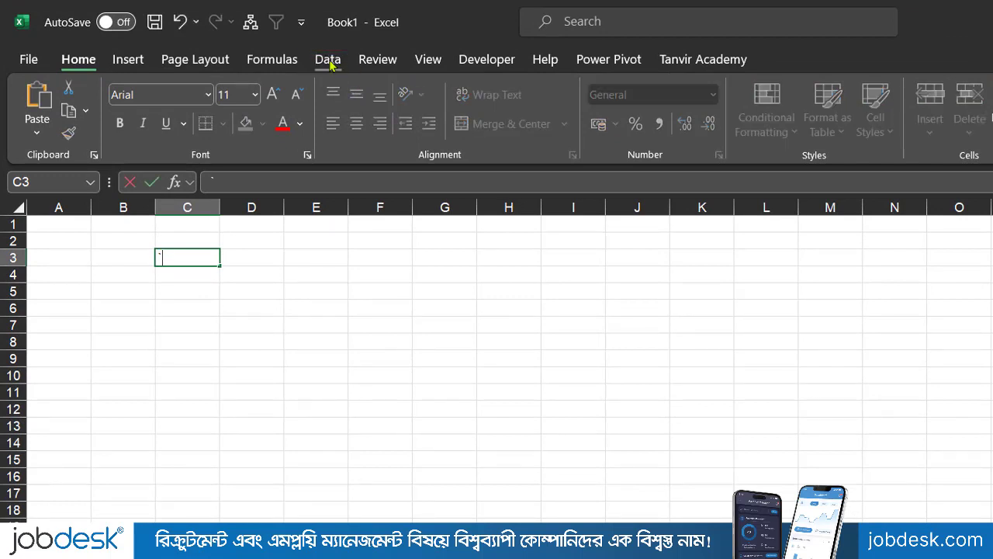
{"action": "left_click", "coordinate": [334, 62]}
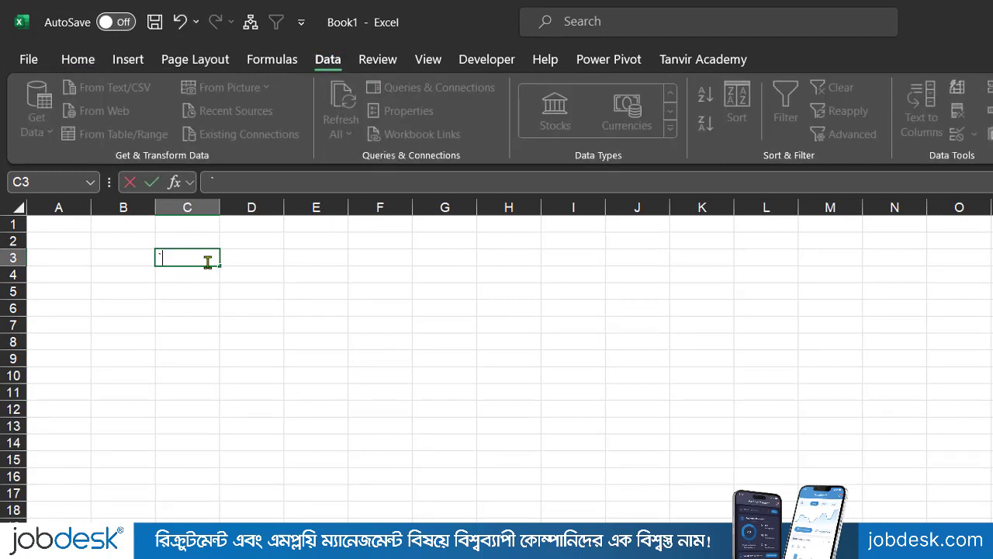
{"action": "left_click", "coordinate": [207, 291]}
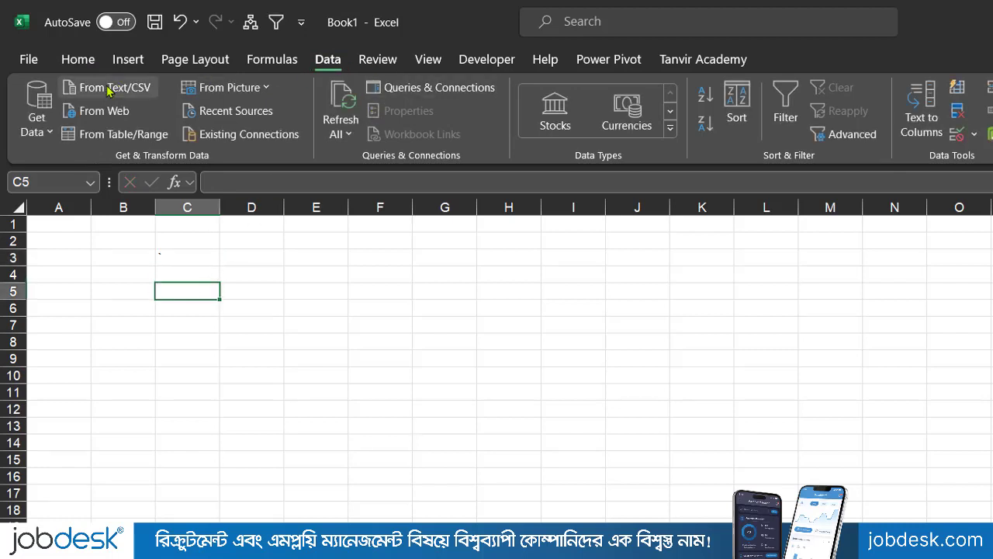
Import Month Wise Sales Report.xlsx from the Desktop as an Excel workbook data source
{"action": "left_click", "coordinate": [39, 117]}
{"action": "mouse_move", "coordinate": [90, 167]}
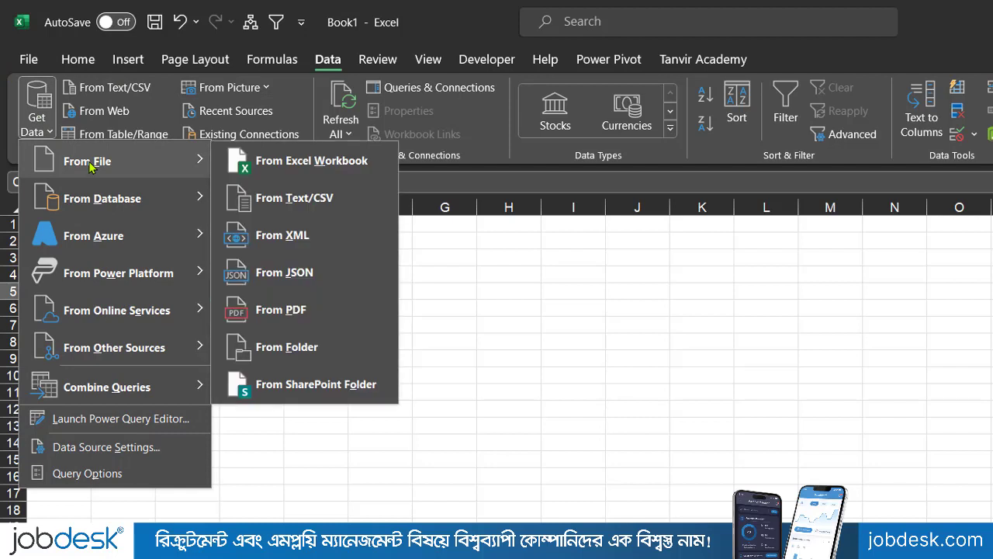
{"action": "left_click", "coordinate": [306, 163]}
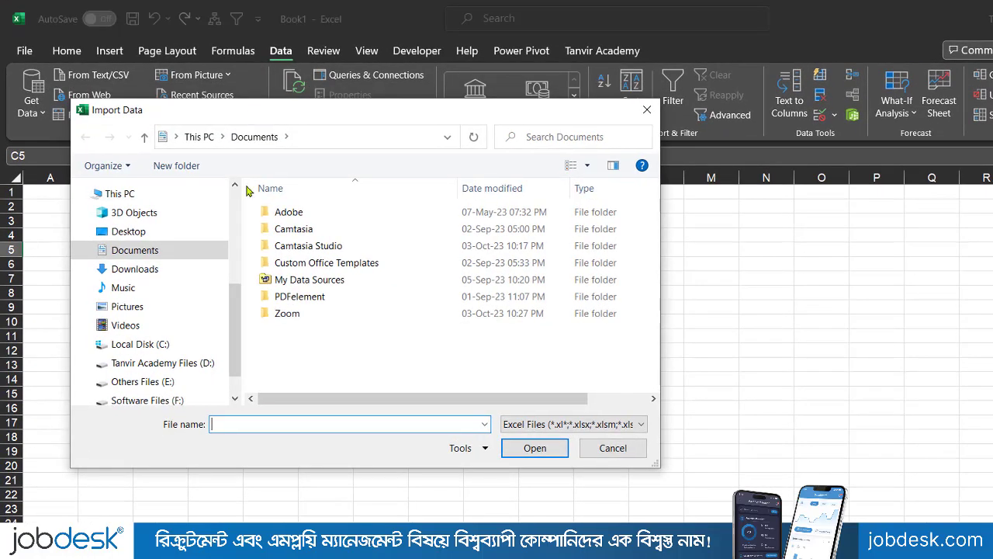
{"action": "left_click_drag", "start_coordinate": [238, 327], "coordinate": [234, 213]}
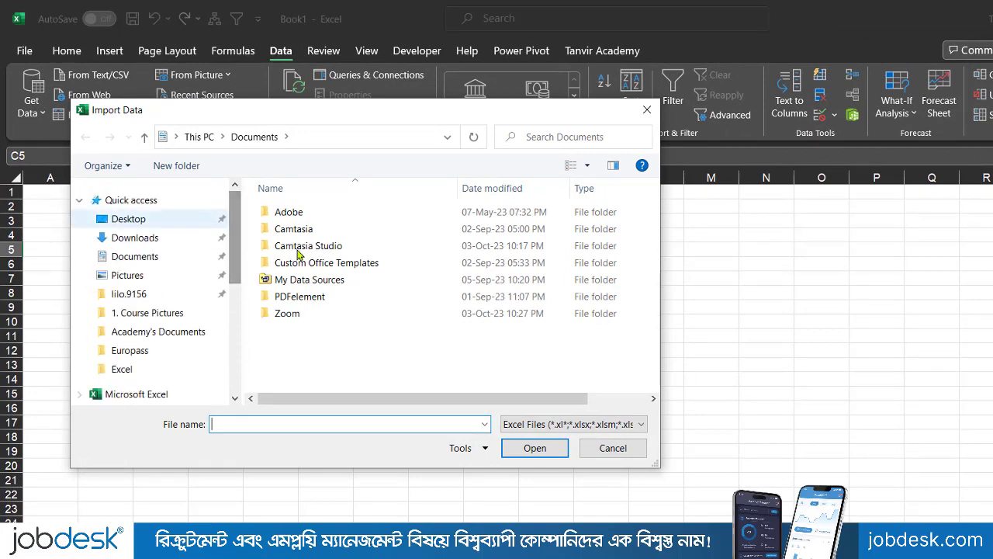
{"action": "left_click", "coordinate": [159, 223]}
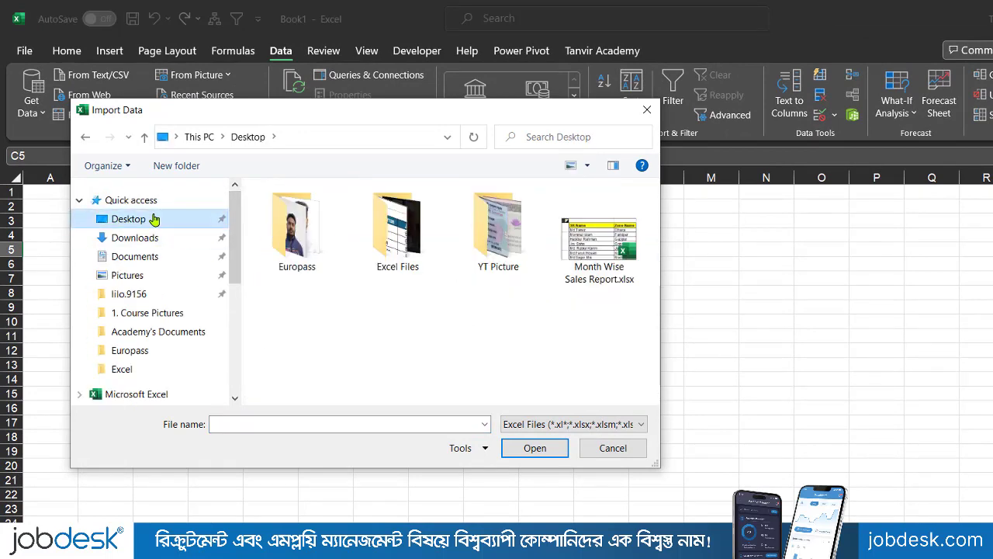
{"action": "left_click", "coordinate": [613, 277]}
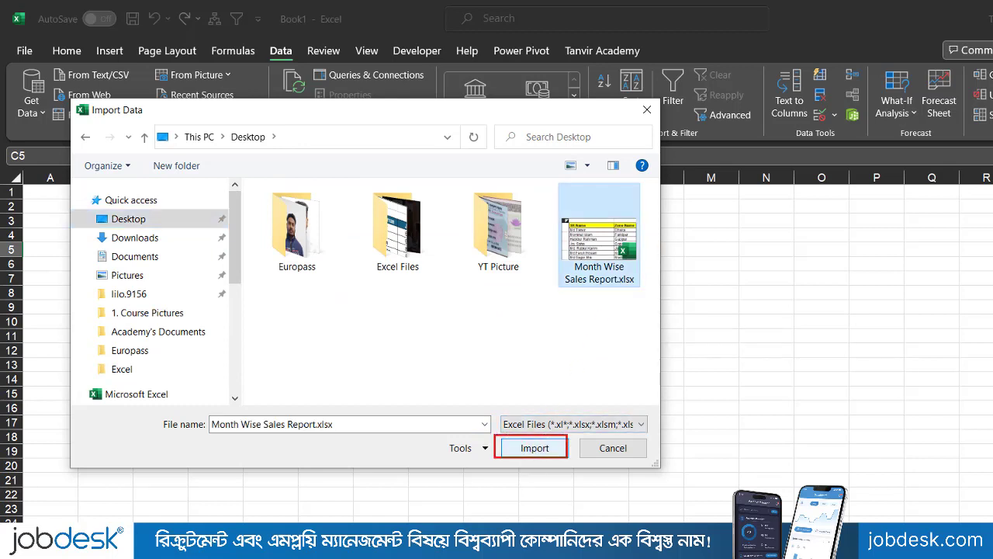
{"action": "left_click", "coordinate": [543, 448]}
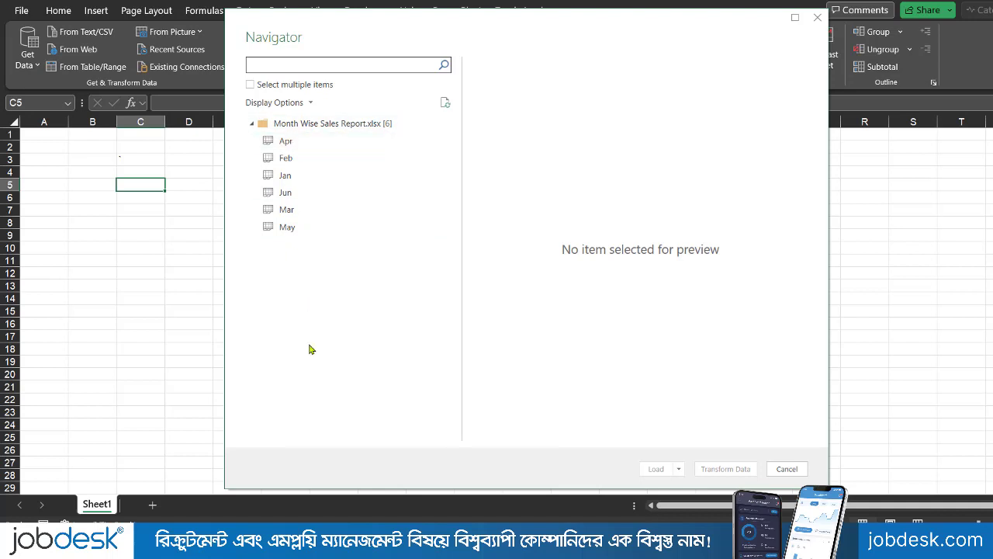
Choose the Apr sheet as the source table and open it for transformation in the Power Query Editor
{"action": "left_click", "coordinate": [297, 151]}
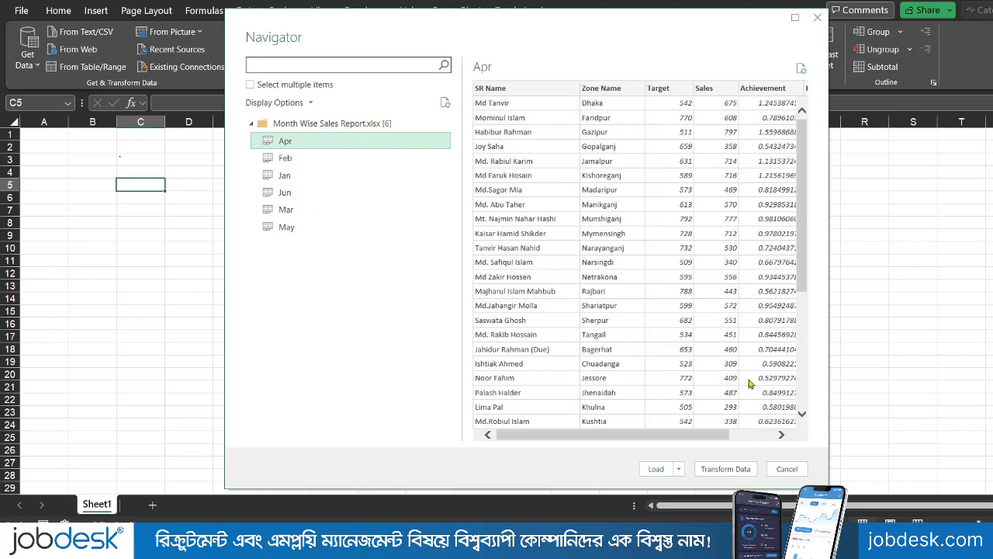
{"action": "mouse_move", "coordinate": [686, 455]}
{"action": "left_mouse_down"}
{"action": "mouse_move", "coordinate": [763, 483]}
{"action": "mouse_move", "coordinate": [813, 404]}
{"action": "left_mouse_up"}
{"action": "key", "text": "Escape"}
{"action": "left_click", "coordinate": [727, 472]}
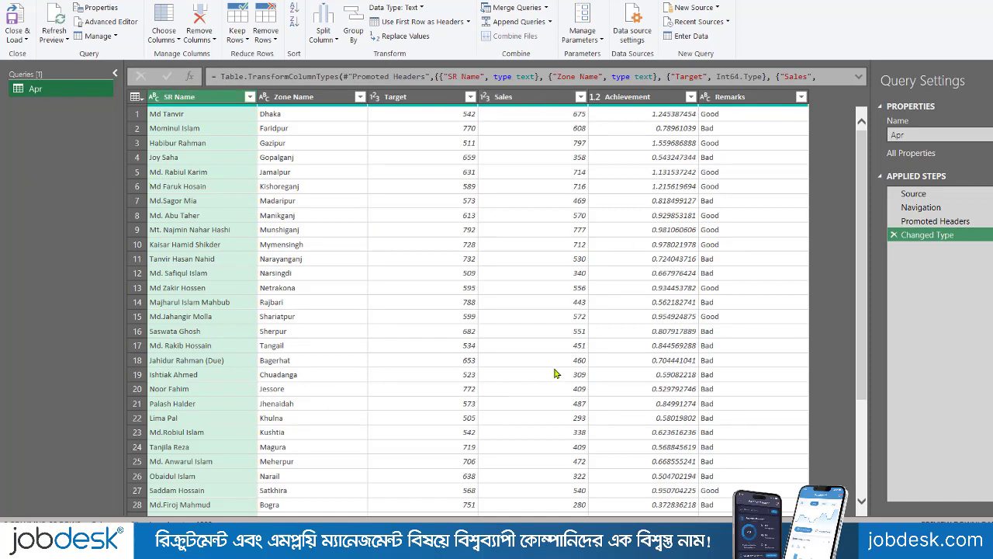
{"action": "mouse_move", "coordinate": [896, 175]}
{"action": "left_mouse_down"}
{"action": "mouse_move", "coordinate": [962, 242]}
{"action": "mouse_move", "coordinate": [972, 239]}
{"action": "left_mouse_up"}
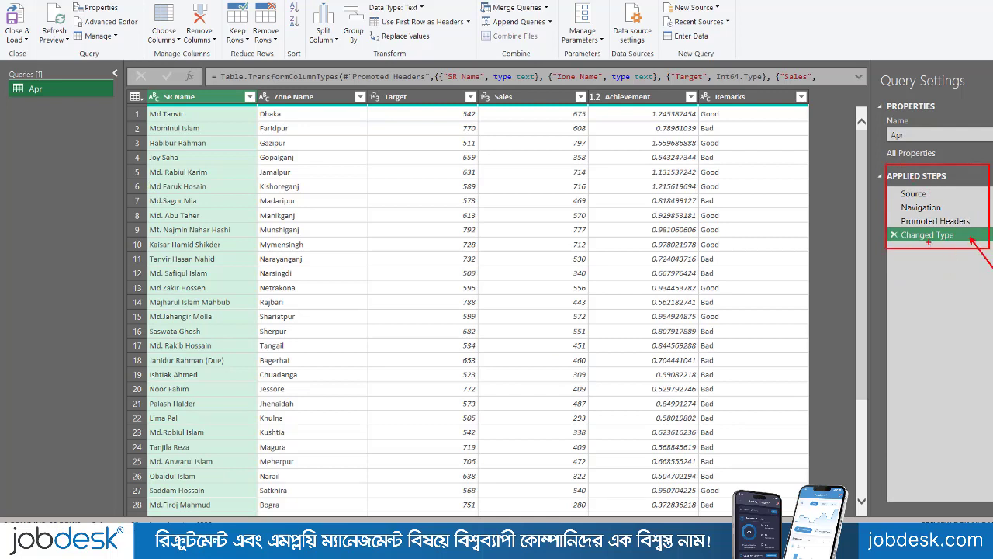
{"action": "left_click_drag", "start_coordinate": [924, 193], "coordinate": [970, 165]}
{"action": "left_click_drag", "start_coordinate": [939, 208], "coordinate": [971, 186]}
{"action": "left_click_drag", "start_coordinate": [967, 221], "coordinate": [992, 197]}
{"action": "left_click_drag", "start_coordinate": [327, 129], "coordinate": [543, 360]}
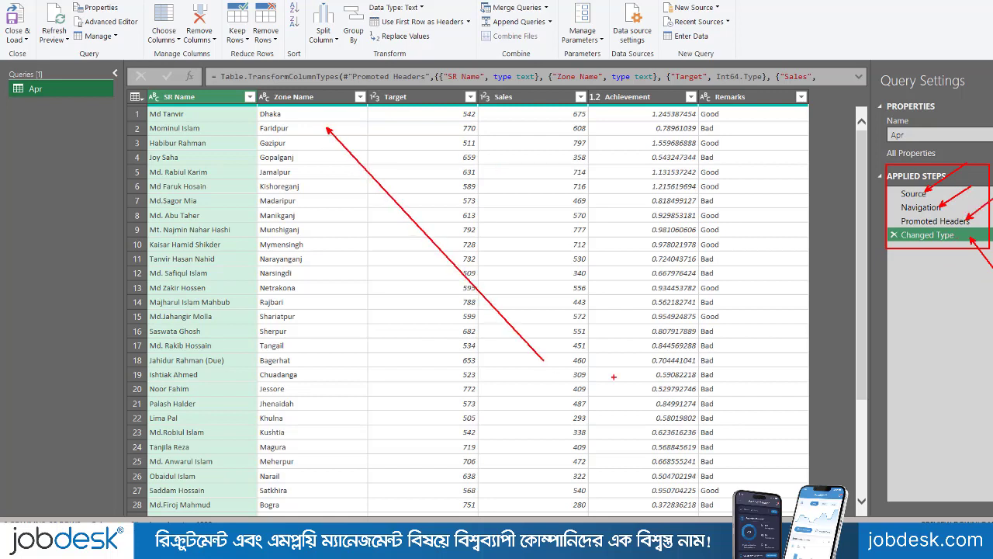
{"action": "key", "text": "Escape"}
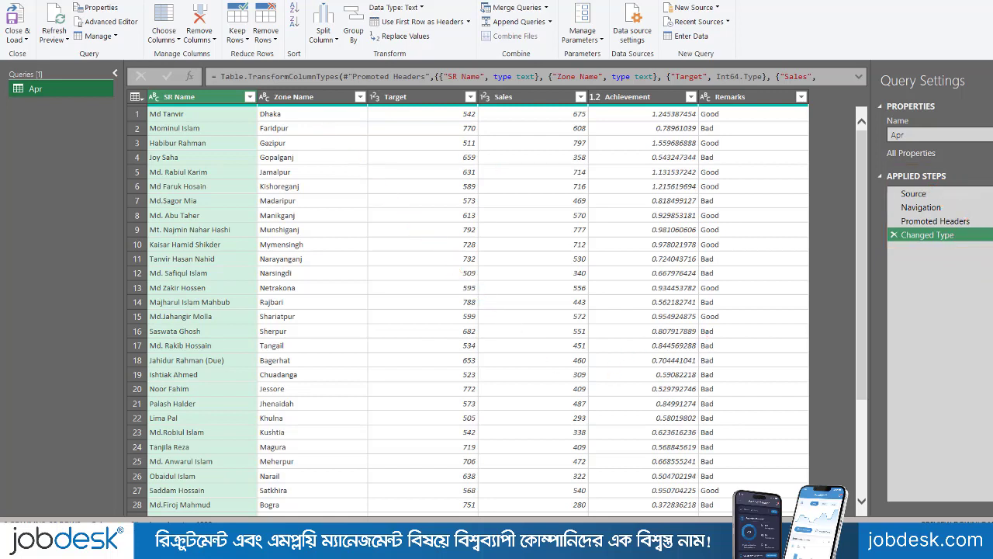
Remove the Changed Type, Promoted Headers and Navigation steps from the Apr query, leaving only Source
{"action": "left_click", "coordinate": [894, 236]}
{"action": "left_click", "coordinate": [894, 222]}
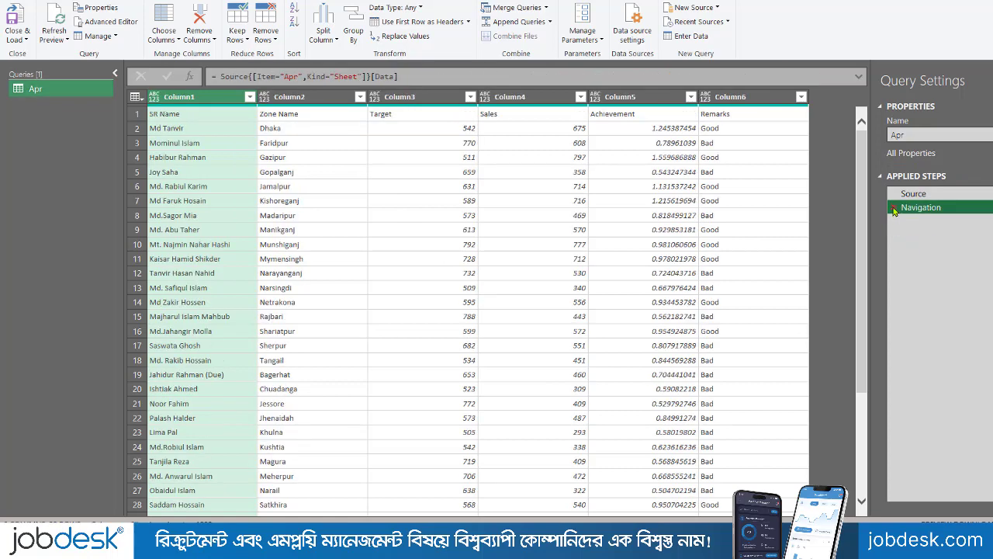
{"action": "left_click", "coordinate": [893, 207]}
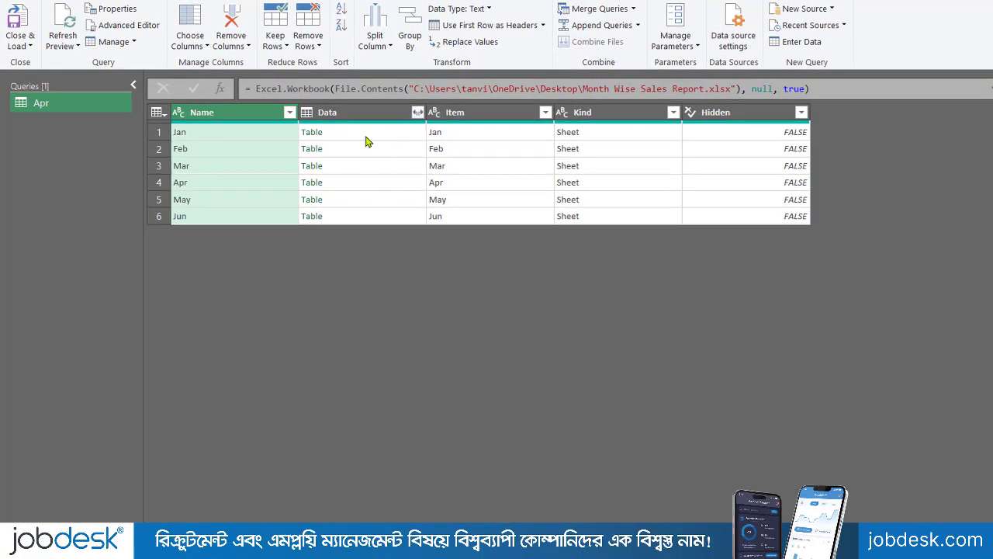
Preview the nested tables in the Data column for the Jan and Feb rows
{"action": "left_click", "coordinate": [368, 138]}
{"action": "left_click", "coordinate": [374, 151]}
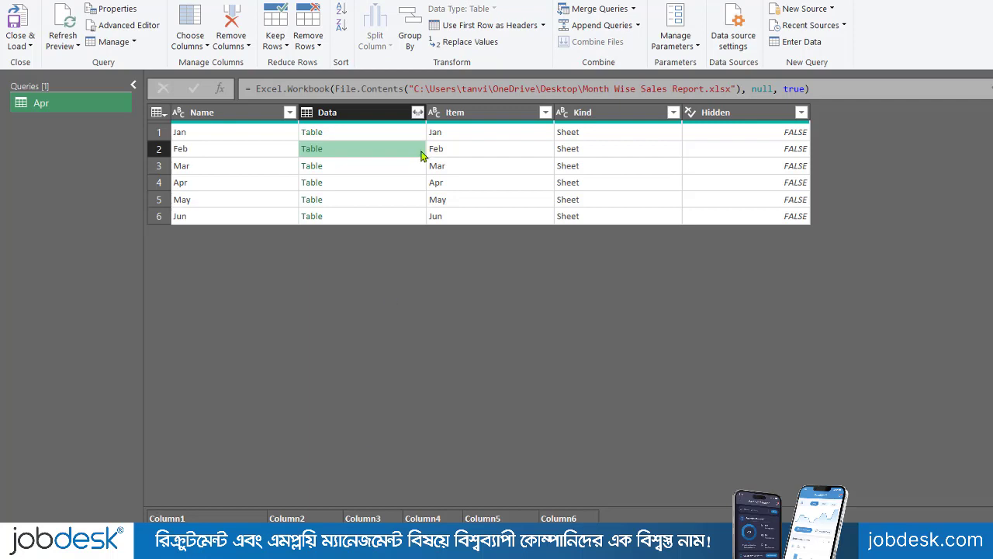
{"action": "left_click", "coordinate": [381, 132]}
{"action": "left_click", "coordinate": [370, 152]}
{"action": "left_click_drag", "start_coordinate": [400, 99], "coordinate": [467, 185]}
Expand the Data column with all six columns, without using the original column name as prefix
{"action": "left_click", "coordinate": [417, 113]}
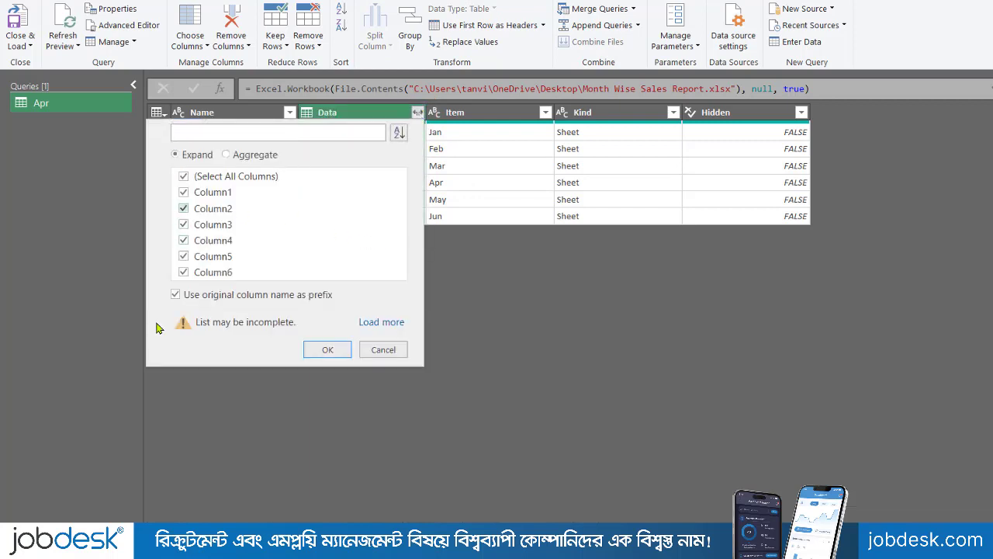
{"action": "mouse_move", "coordinate": [177, 284]}
{"action": "left_mouse_down"}
{"action": "mouse_move", "coordinate": [158, 284]}
{"action": "mouse_move", "coordinate": [354, 311]}
{"action": "left_mouse_up"}
{"action": "left_click_drag", "start_coordinate": [401, 256], "coordinate": [329, 286]}
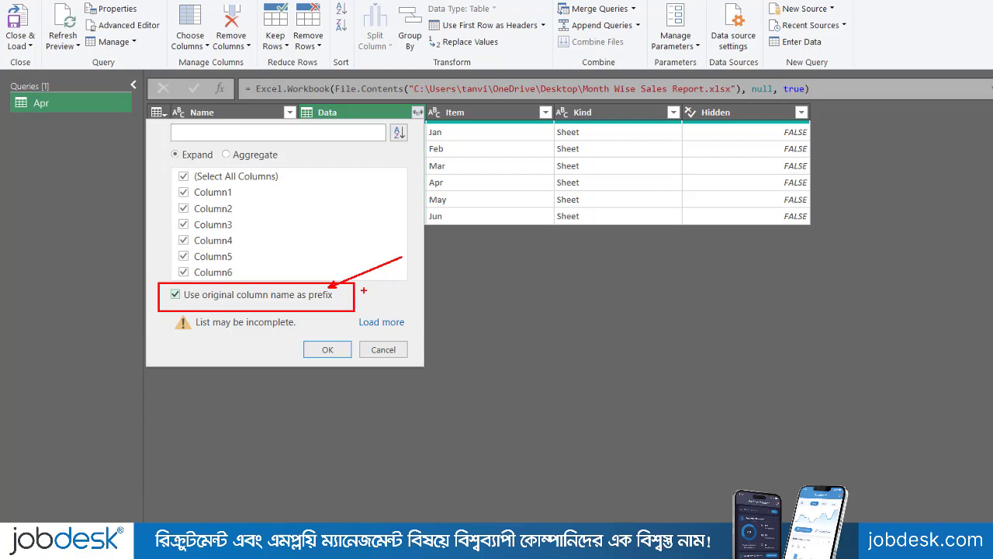
{"action": "key", "text": "Escape"}
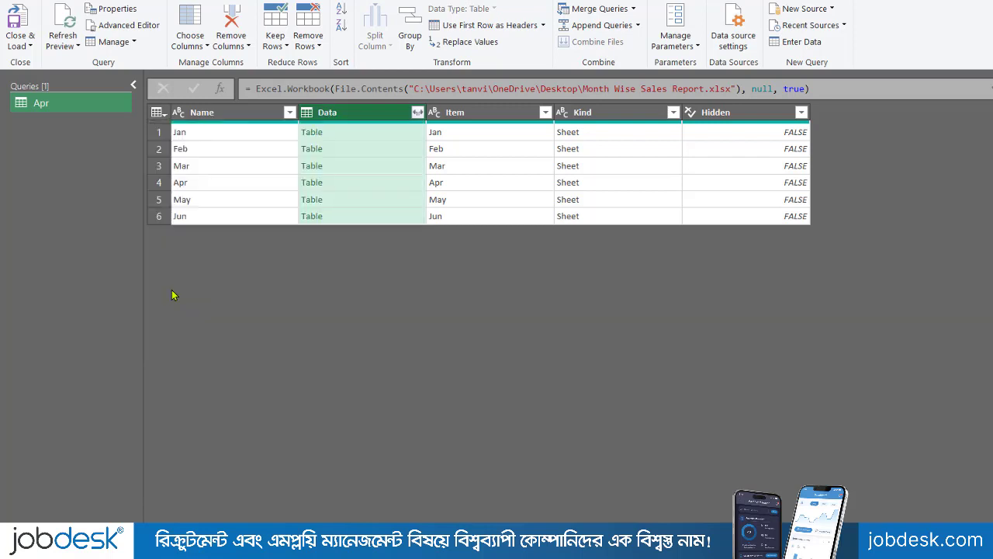
{"action": "left_click", "coordinate": [417, 112]}
{"action": "left_click", "coordinate": [176, 298]}
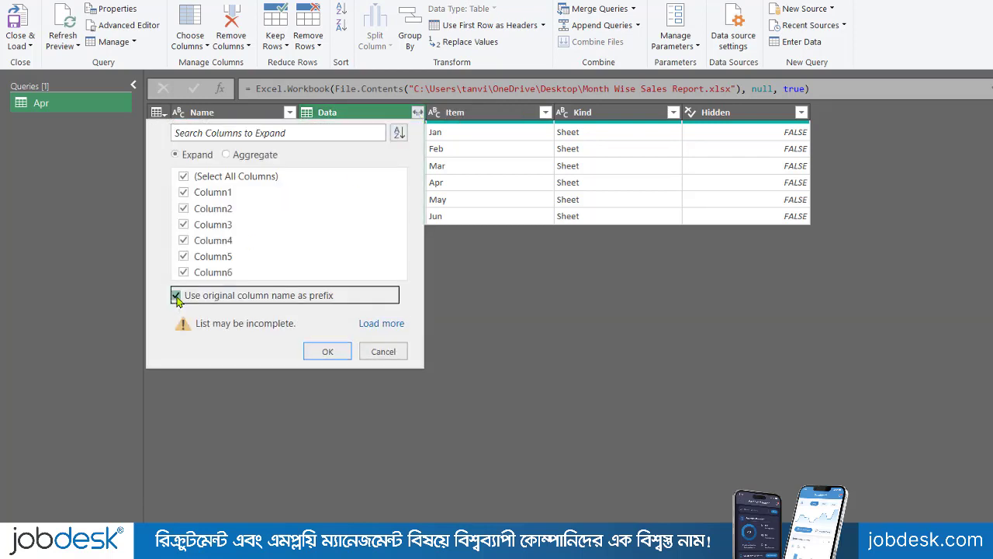
{"action": "left_click", "coordinate": [327, 351]}
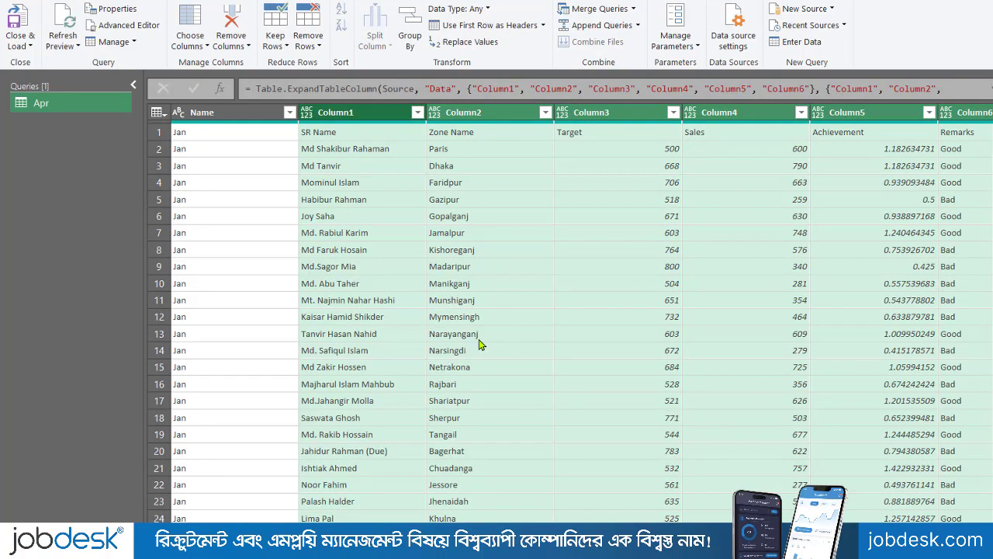
Examine the expanded rows for each month and the header row repeated at the start of each sheet's data
{"action": "scroll", "coordinate": [479, 345], "scroll_direction": "down", "scroll_amount": 15}
{"action": "scroll", "coordinate": [295, 335], "scroll_direction": "up", "scroll_amount": 15}
{"action": "mouse_move", "coordinate": [160, 119]}
{"action": "left_mouse_down"}
{"action": "mouse_move", "coordinate": [203, 218]}
{"action": "mouse_move", "coordinate": [233, 417]}
{"action": "left_mouse_up"}
{"action": "left_click", "coordinate": [254, 370]}
{"action": "scroll", "coordinate": [266, 429], "scroll_direction": "down", "scroll_amount": 2}
{"action": "scroll", "coordinate": [266, 429], "scroll_direction": "down", "scroll_amount": 17}
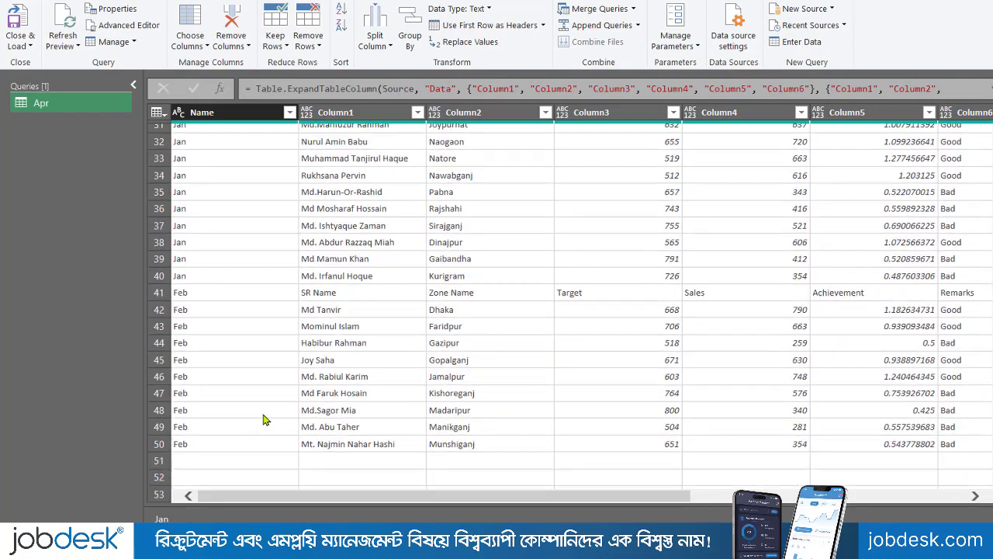
{"action": "scroll", "coordinate": [252, 388], "scroll_direction": "down", "scroll_amount": 6}
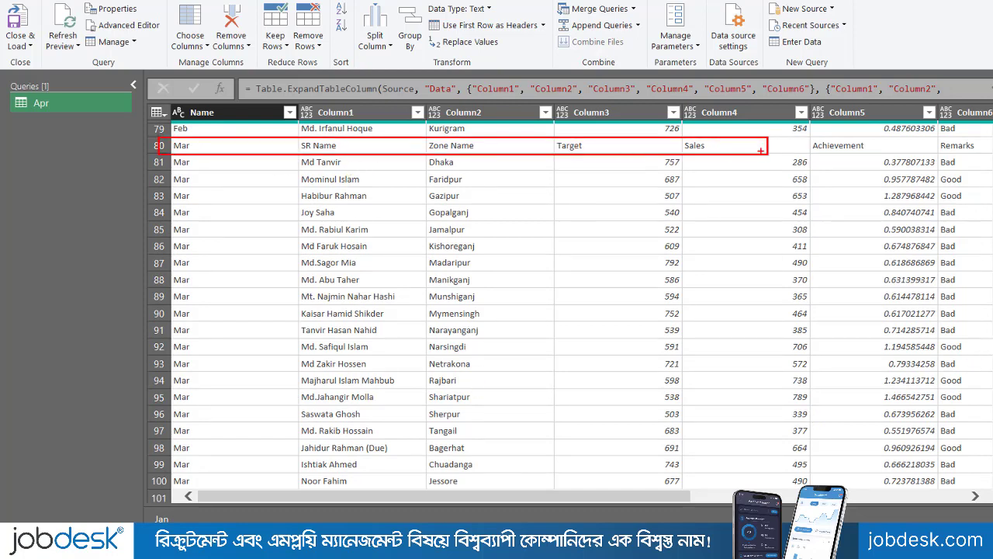
{"action": "scroll", "coordinate": [538, 355], "scroll_direction": "up", "scroll_amount": 20}
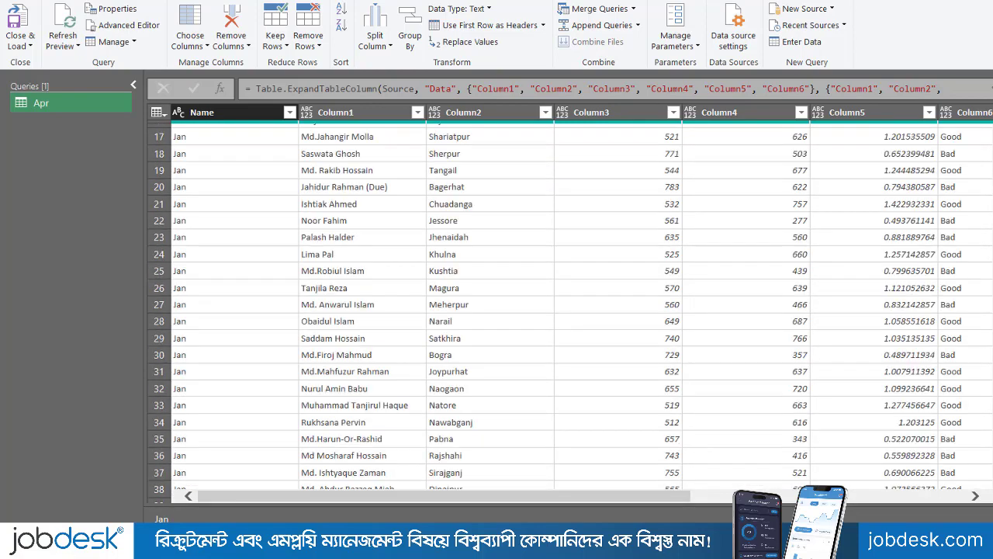
{"action": "scroll", "coordinate": [538, 354], "scroll_direction": "down", "scroll_amount": 5}
{"action": "scroll", "coordinate": [538, 354], "scroll_direction": "down", "scroll_amount": 3}
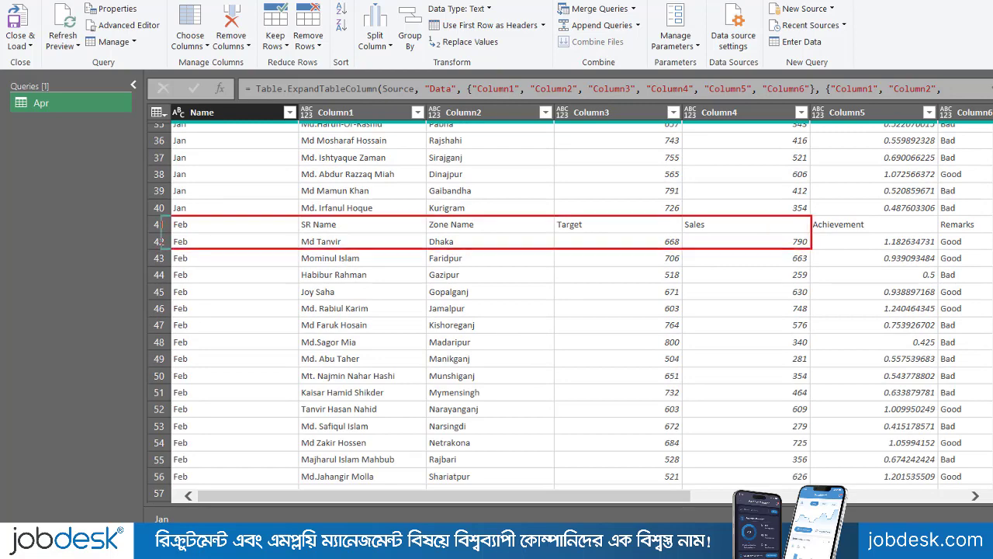
{"action": "scroll", "coordinate": [232, 367], "scroll_direction": "up", "scroll_amount": 11}
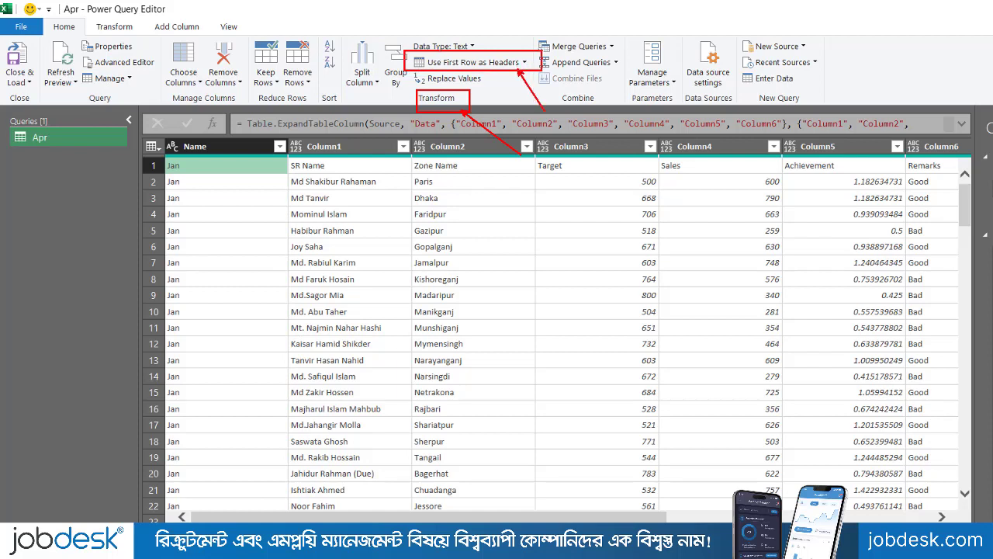
Promote the first row of the Apr query to column headers
{"action": "left_click", "coordinate": [473, 62]}
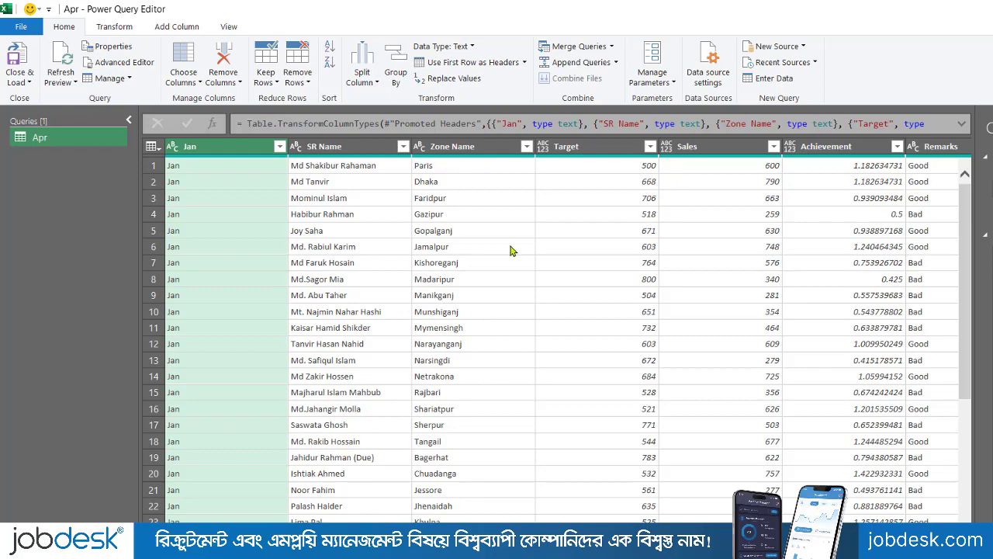
{"action": "scroll", "coordinate": [256, 359], "scroll_direction": "down", "scroll_amount": 7}
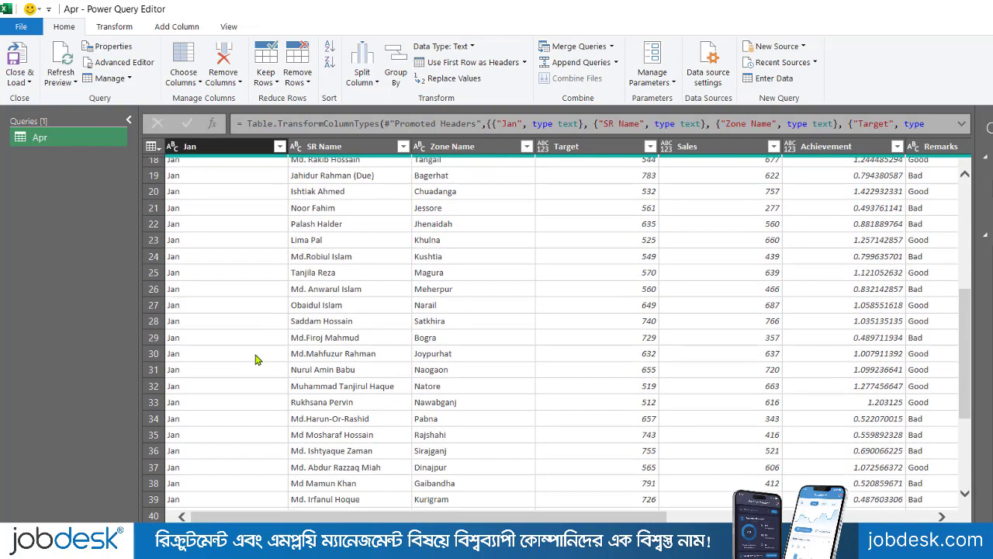
{"action": "scroll", "coordinate": [257, 359], "scroll_direction": "down", "scroll_amount": 1}
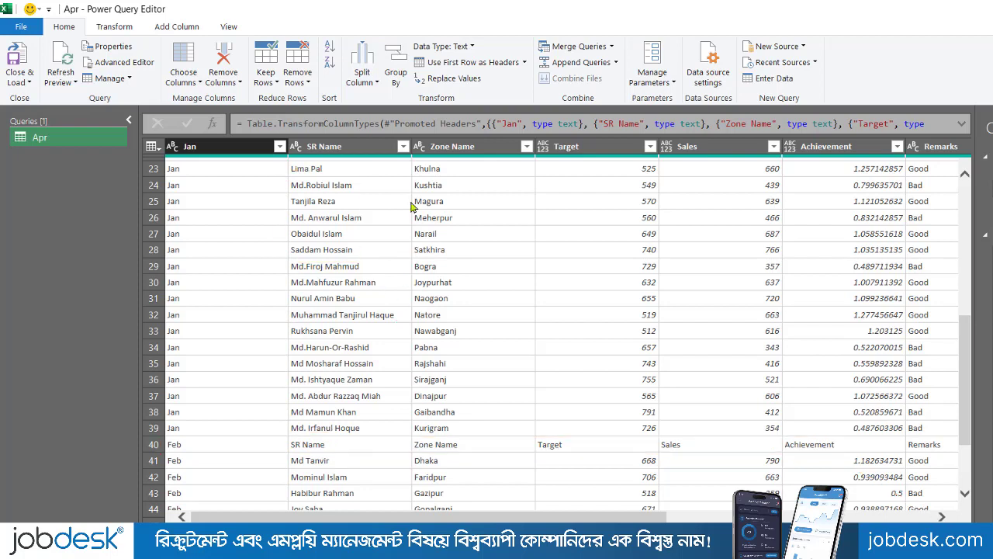
Filter the SR Name column to exclude the value SR Name, removing the repeated header rows
{"action": "left_click", "coordinate": [403, 146]}
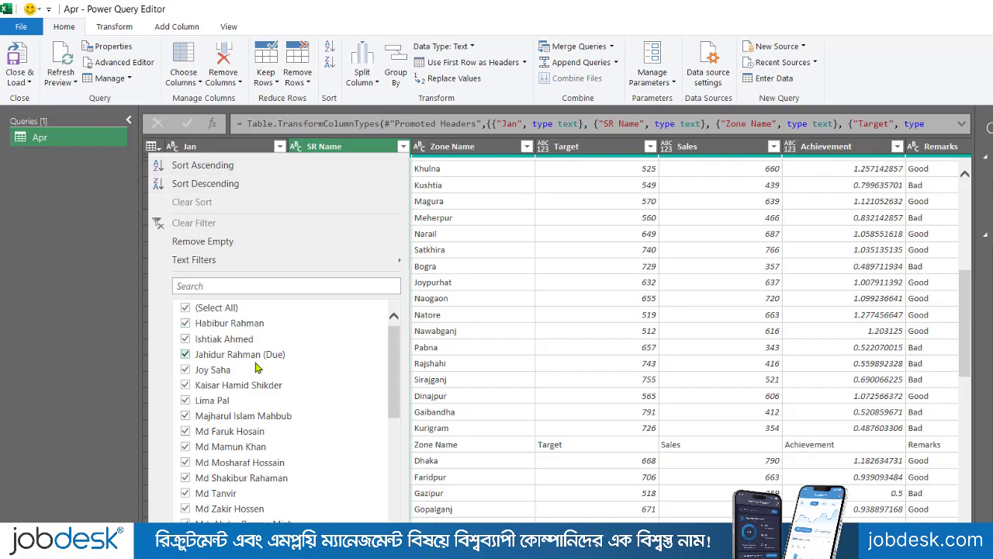
{"action": "scroll", "coordinate": [248, 357], "scroll_direction": "down", "scroll_amount": 8}
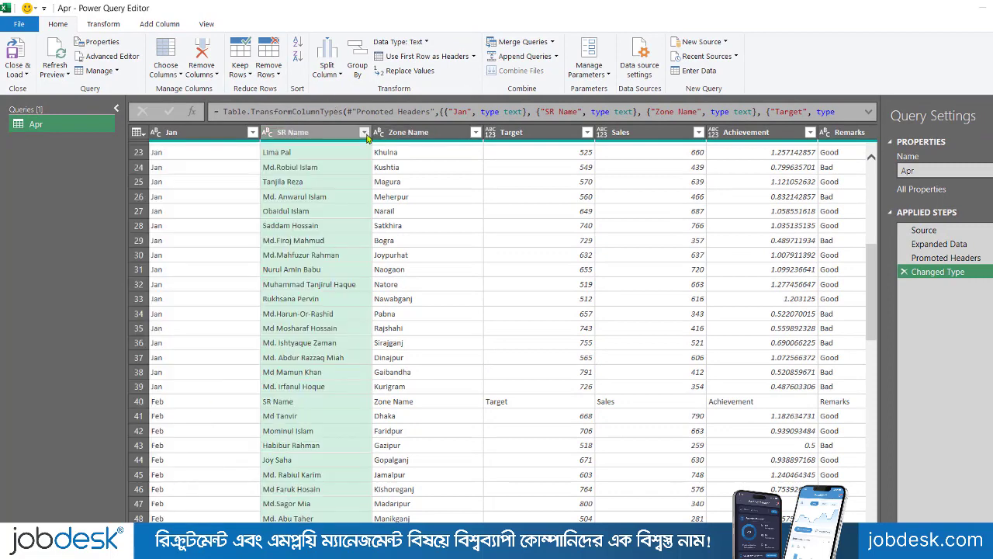
{"action": "left_click", "coordinate": [364, 132]}
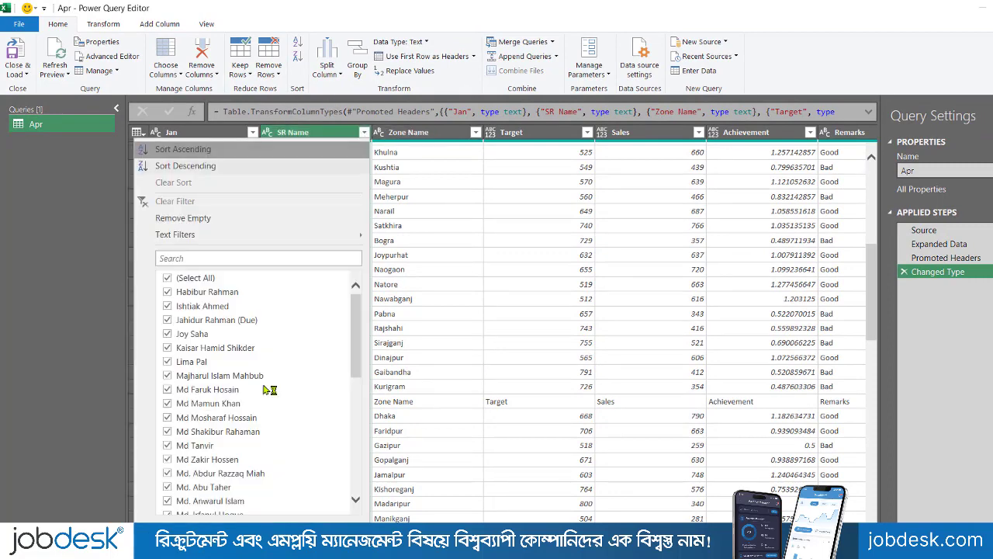
{"action": "scroll", "coordinate": [249, 414], "scroll_direction": "down", "scroll_amount": 10}
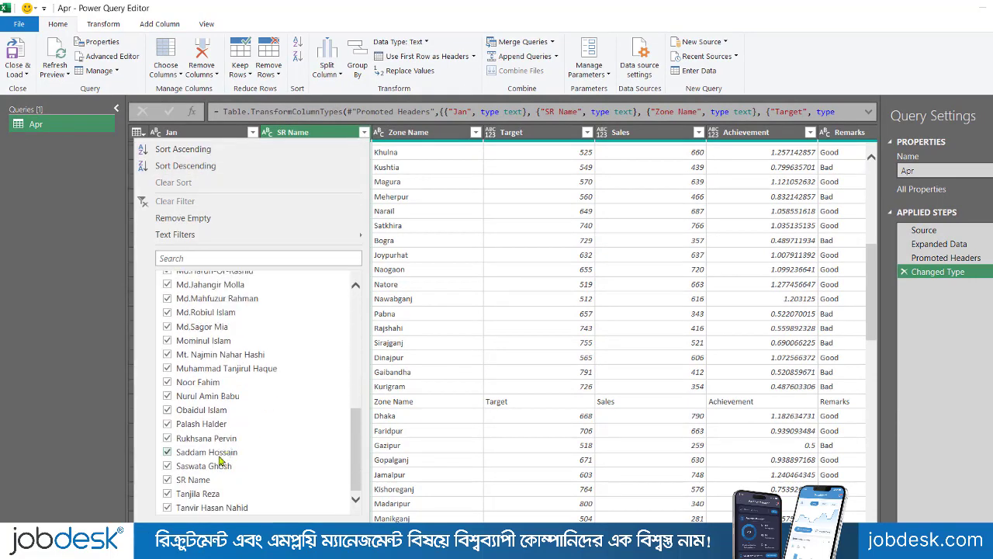
{"action": "left_click", "coordinate": [168, 480]}
{"action": "left_click", "coordinate": [283, 537]}
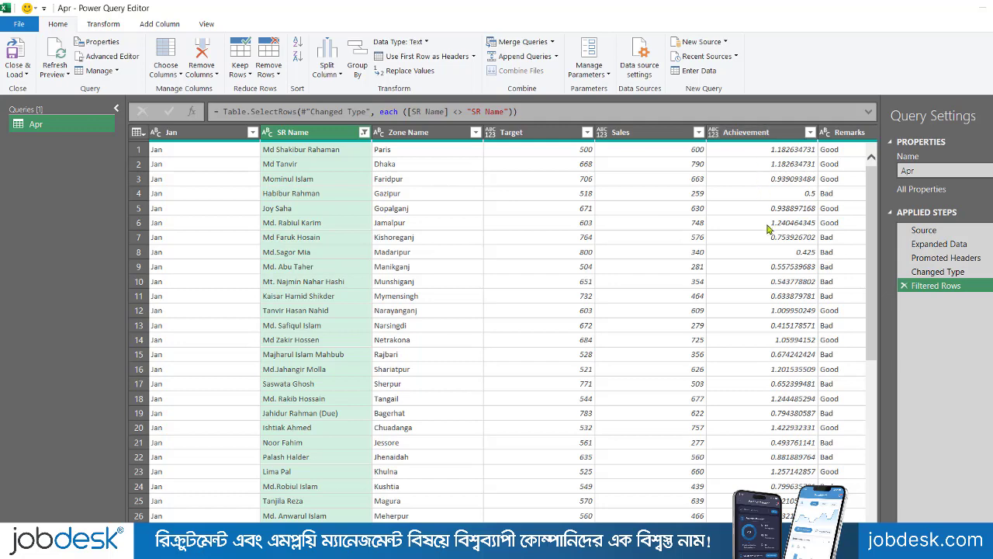
Review the extra Jan_1, Sheet and false columns at the far end of the table
{"action": "scroll", "coordinate": [680, 213], "scroll_direction": "right", "scroll_amount": 5}
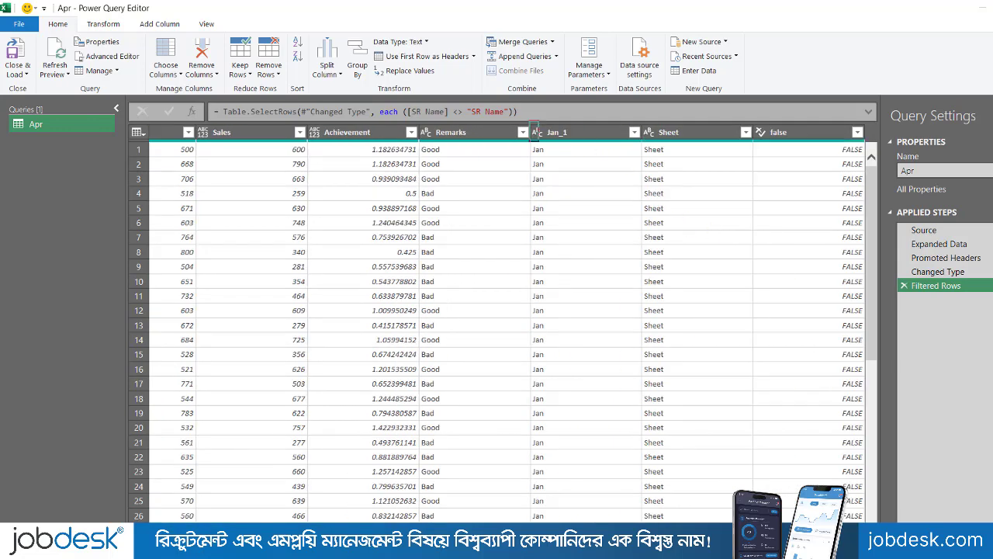
{"action": "left_click_drag", "start_coordinate": [530, 120], "coordinate": [627, 286]}
{"action": "left_click_drag", "start_coordinate": [641, 117], "coordinate": [756, 276]}
{"action": "left_click_drag", "start_coordinate": [751, 109], "coordinate": [834, 193]}
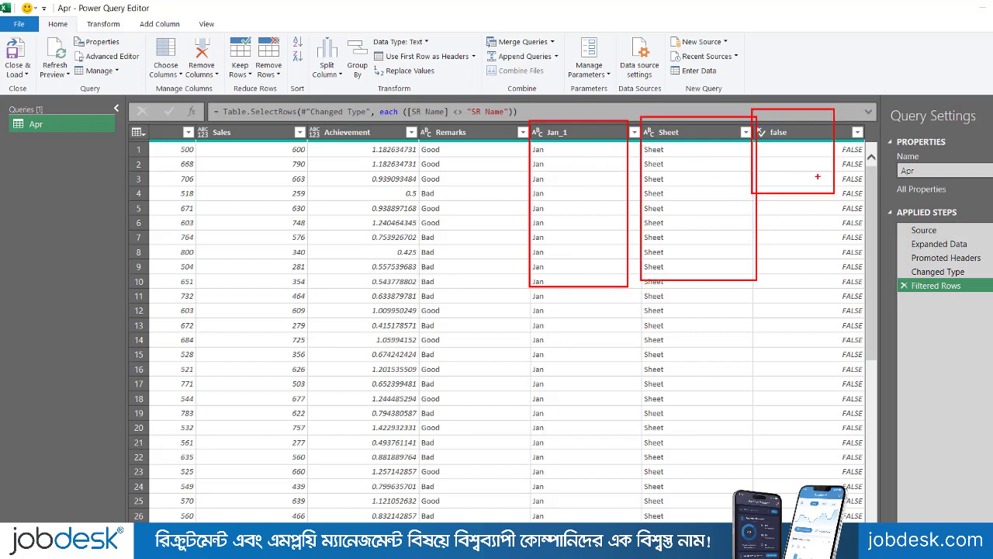
{"action": "left_click_drag", "start_coordinate": [872, 325], "coordinate": [819, 178]}
{"action": "key", "text": "Escape"}
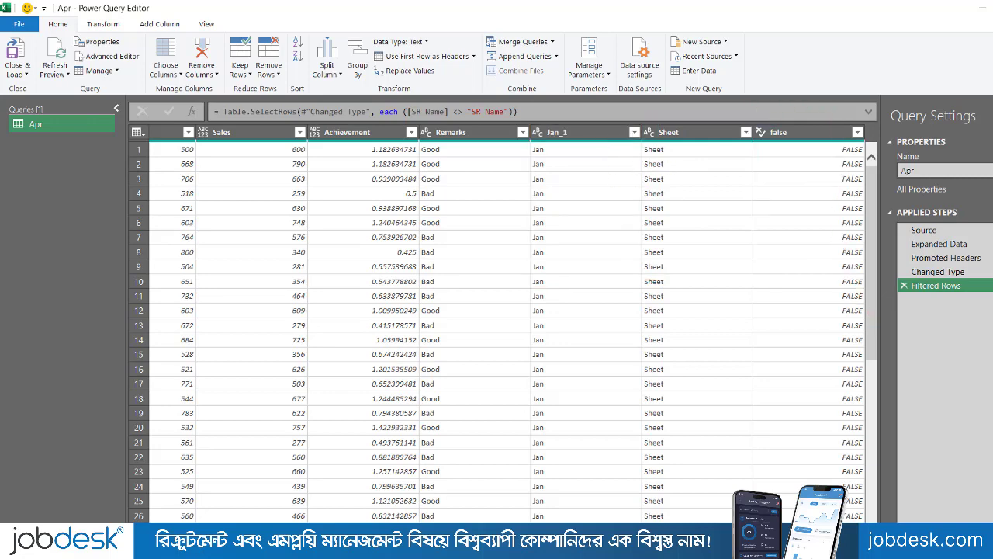
{"action": "left_click_drag", "start_coordinate": [620, 532], "coordinate": [364, 533]}
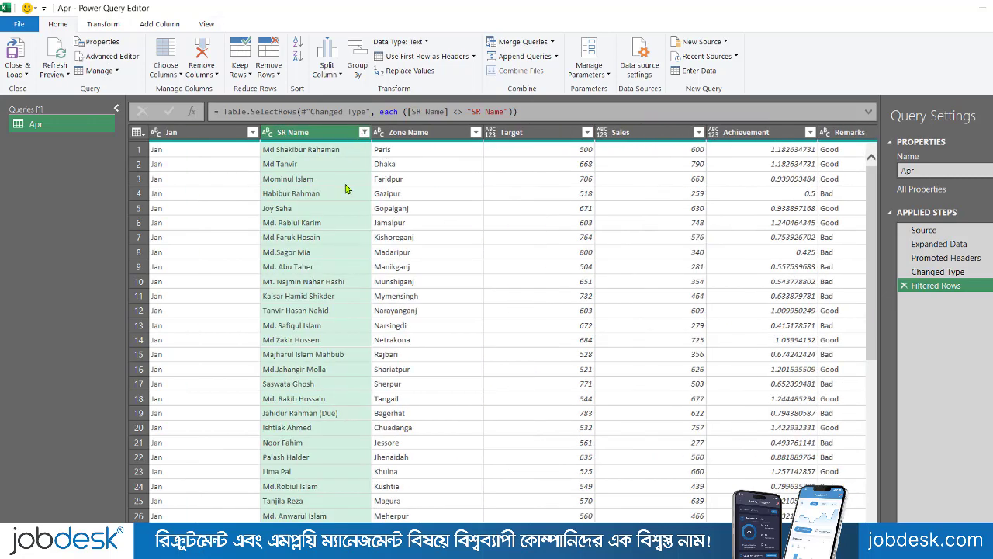
Use Choose Columns to drop Jan_1, Sheet and false, keeping Jan through Remarks
{"action": "left_click", "coordinate": [198, 149]}
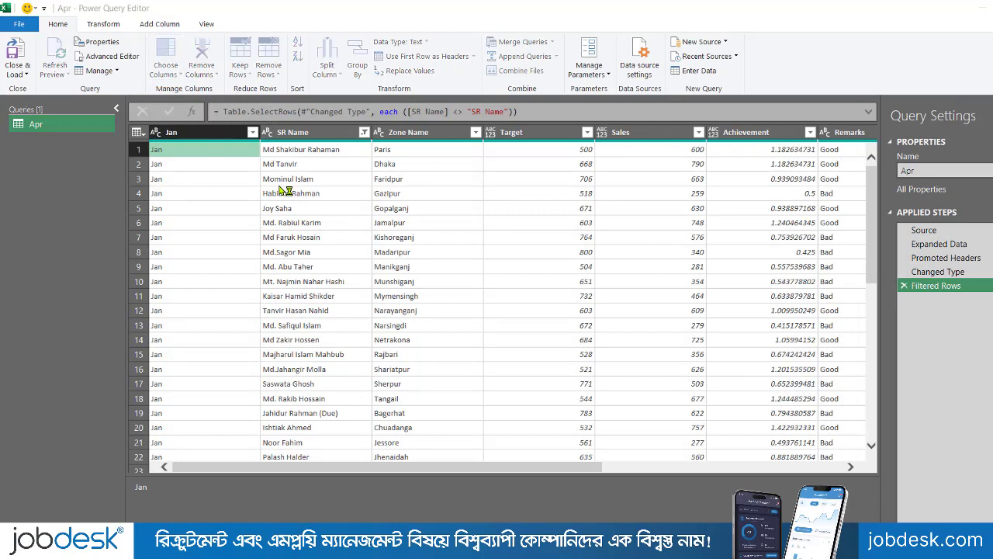
{"action": "left_click_drag", "start_coordinate": [473, 84], "coordinate": [438, 73]}
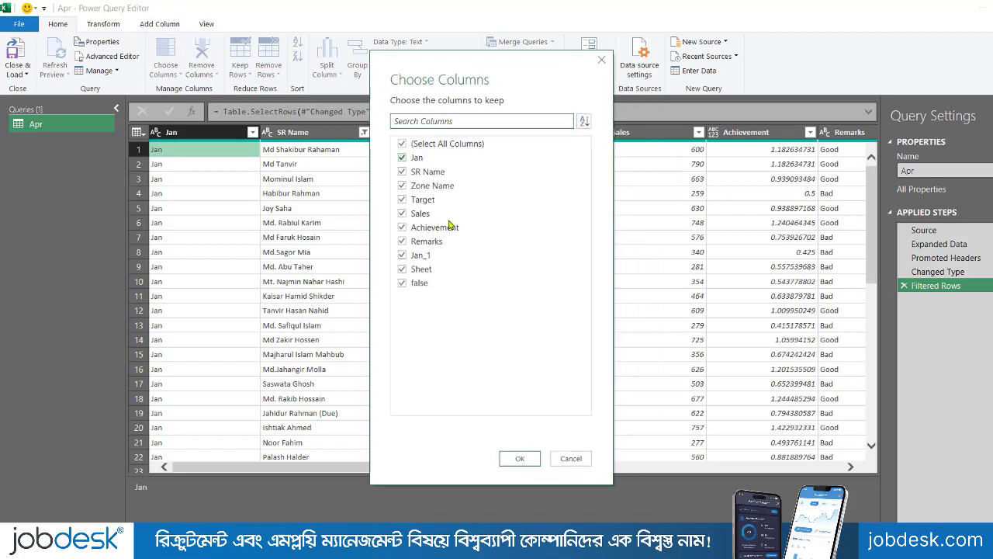
{"action": "left_click", "coordinate": [403, 256]}
{"action": "left_click", "coordinate": [402, 270]}
{"action": "left_click", "coordinate": [403, 286]}
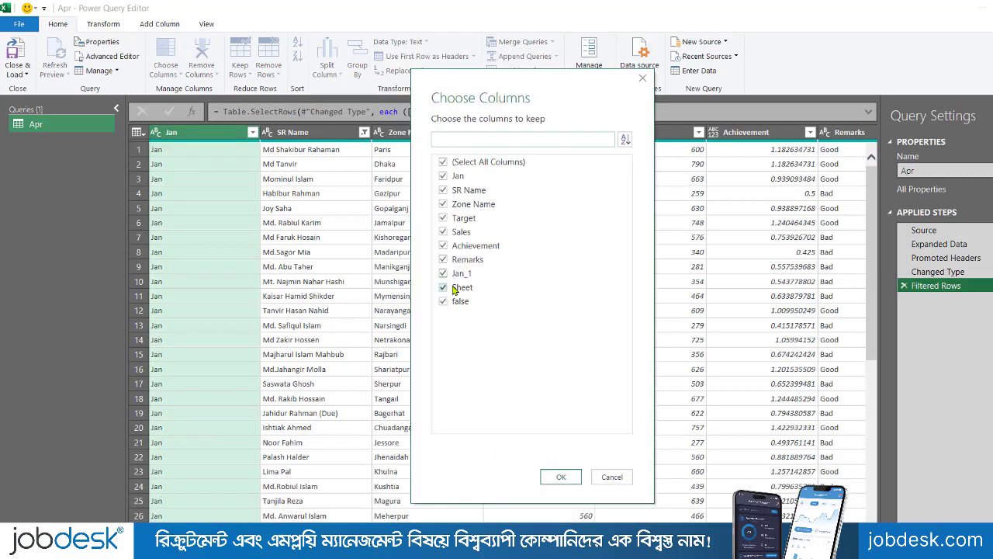
{"action": "left_click", "coordinate": [443, 273]}
{"action": "left_click", "coordinate": [443, 287]}
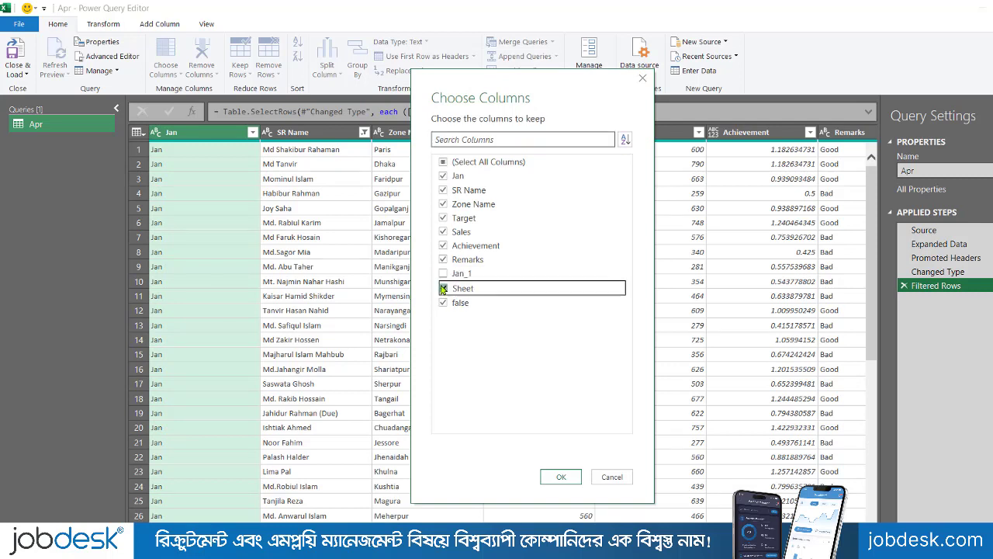
{"action": "left_click", "coordinate": [443, 301]}
{"action": "left_click", "coordinate": [562, 476]}
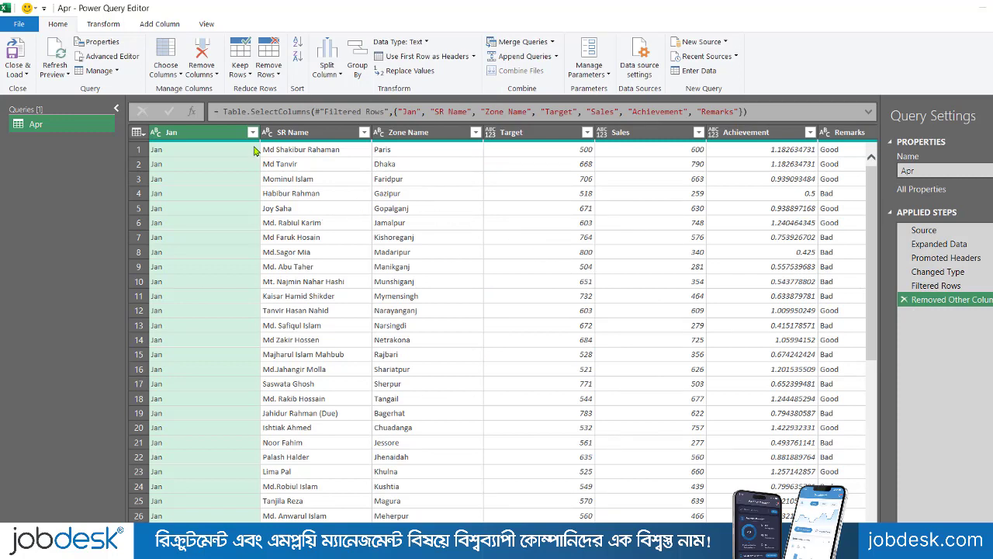
Rename the Jan column as Months Name and load the query into the workbook
{"action": "double_click", "coordinate": [183, 132]}
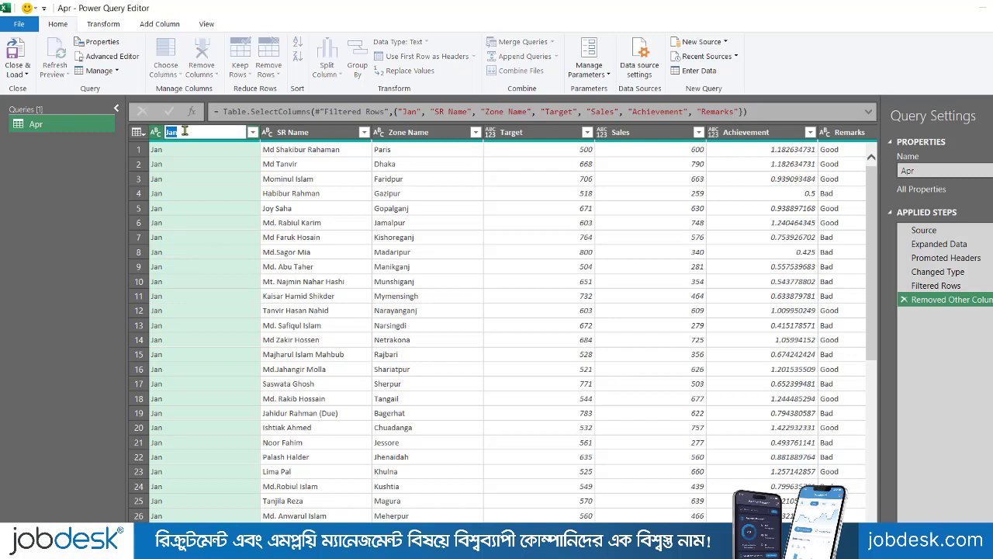
{"action": "type", "text": "N"}
{"action": "type", "text": "onth Name"}
{"action": "left_click", "coordinate": [188, 132]}
{"action": "type", "text": "s"}
{"action": "key", "text": "Return"}
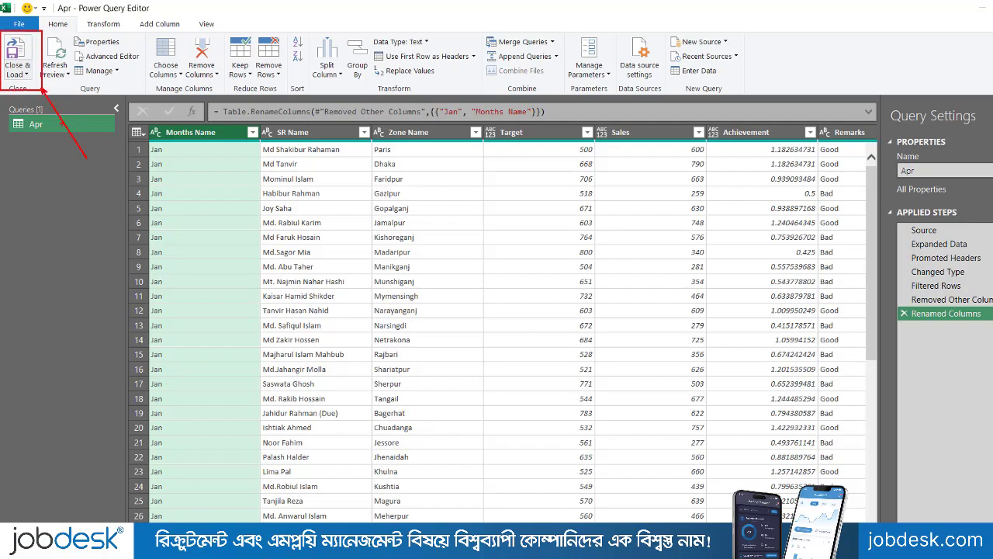
{"action": "left_click", "coordinate": [22, 67]}
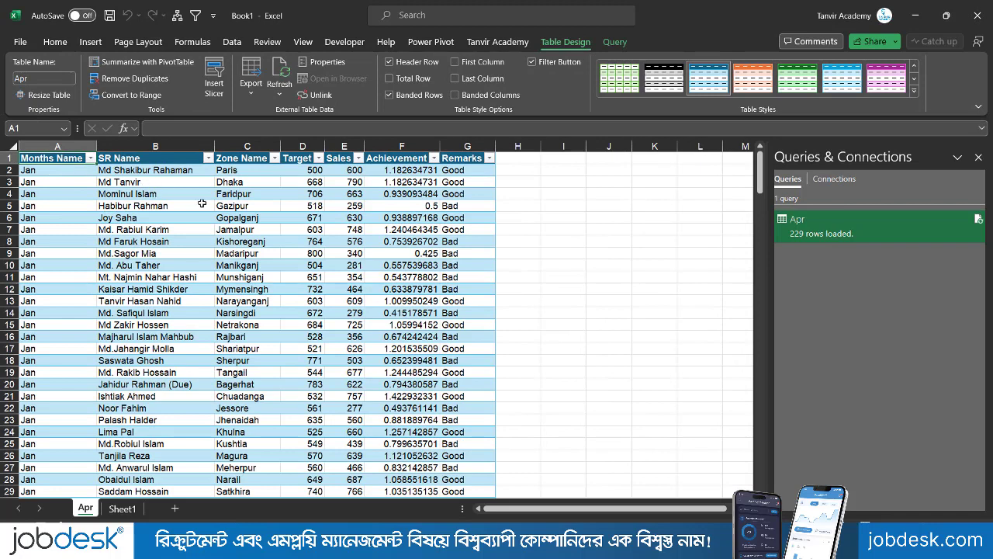
Format the whole Achievement column of the loaded table as percentages
{"action": "left_click", "coordinate": [418, 147]}
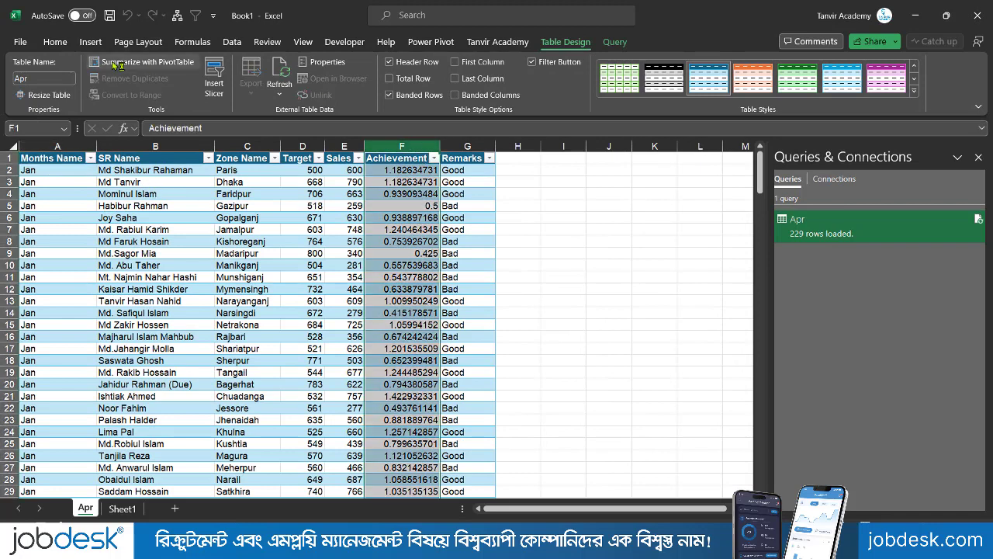
{"action": "left_click", "coordinate": [55, 42]}
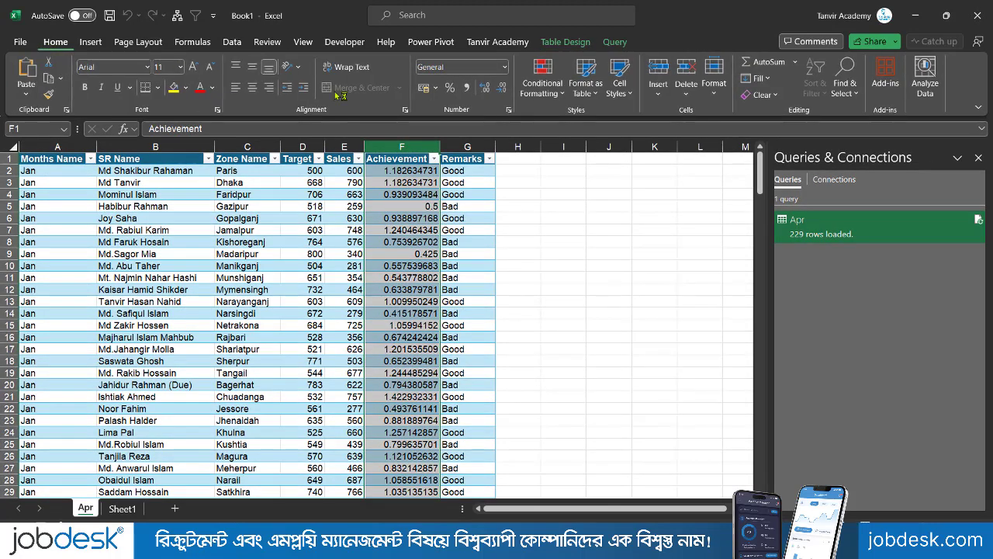
{"action": "left_click", "coordinate": [450, 88]}
{"action": "left_click", "coordinate": [401, 218]}
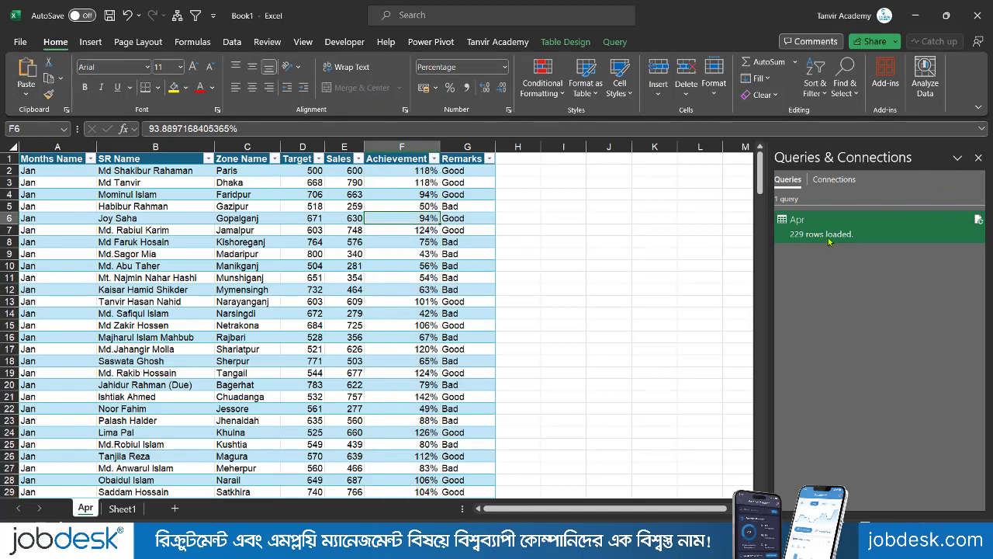
{"action": "mouse_move", "coordinate": [835, 243]}
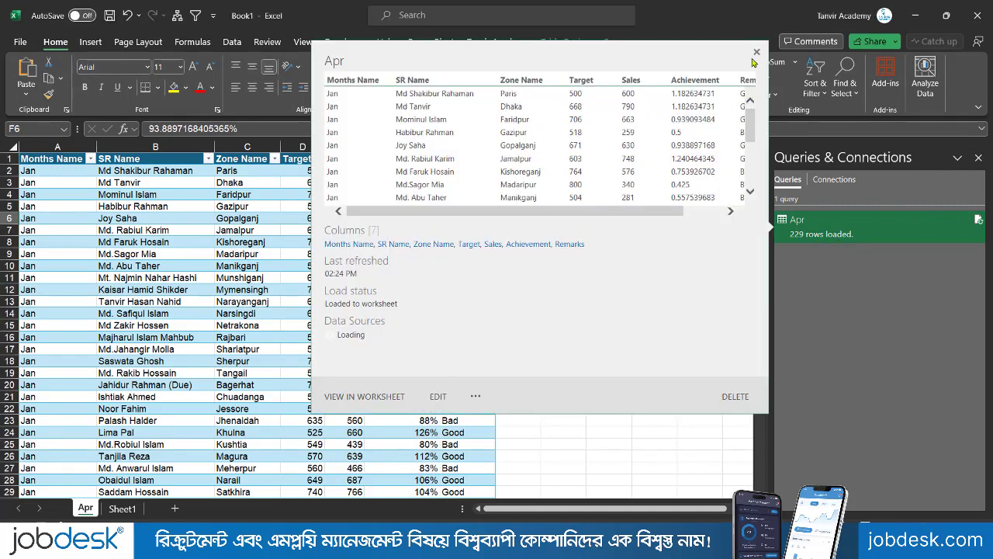
{"action": "left_click", "coordinate": [153, 264]}
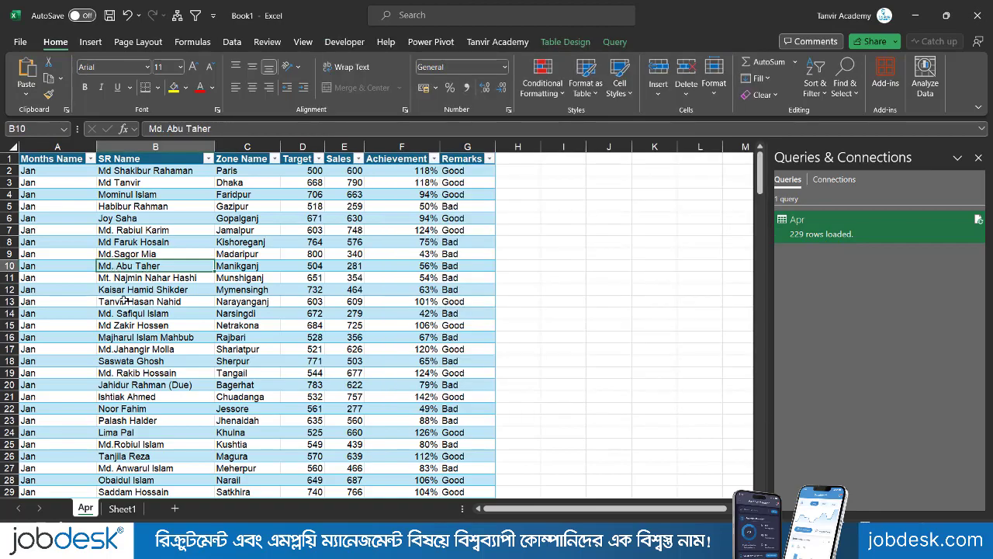
Rename the Apr query as Month Wise Sales Report in the Power Query Editor and load it back to the worksheet
{"action": "scroll", "coordinate": [124, 301], "scroll_direction": "down", "scroll_amount": 17}
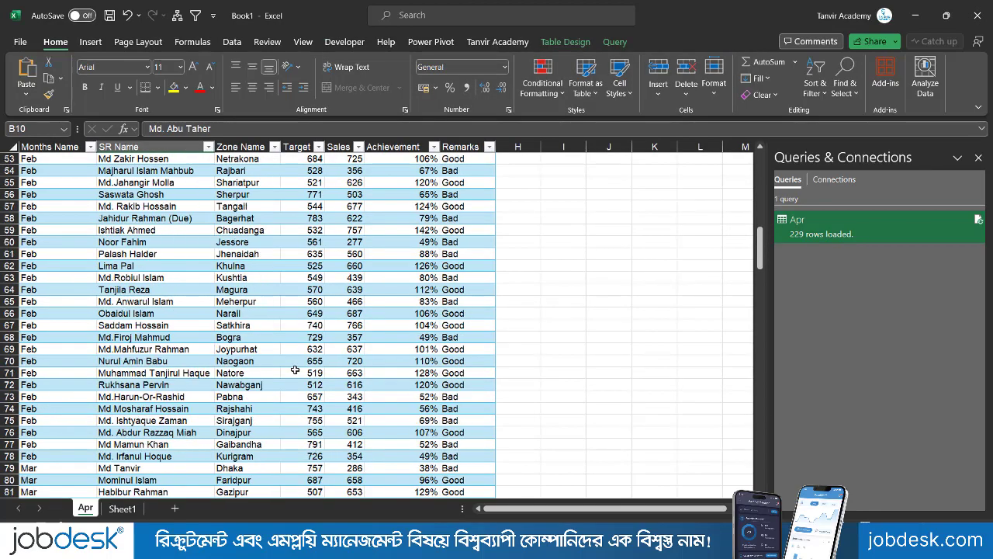
{"action": "scroll", "coordinate": [296, 369], "scroll_direction": "up", "scroll_amount": 20}
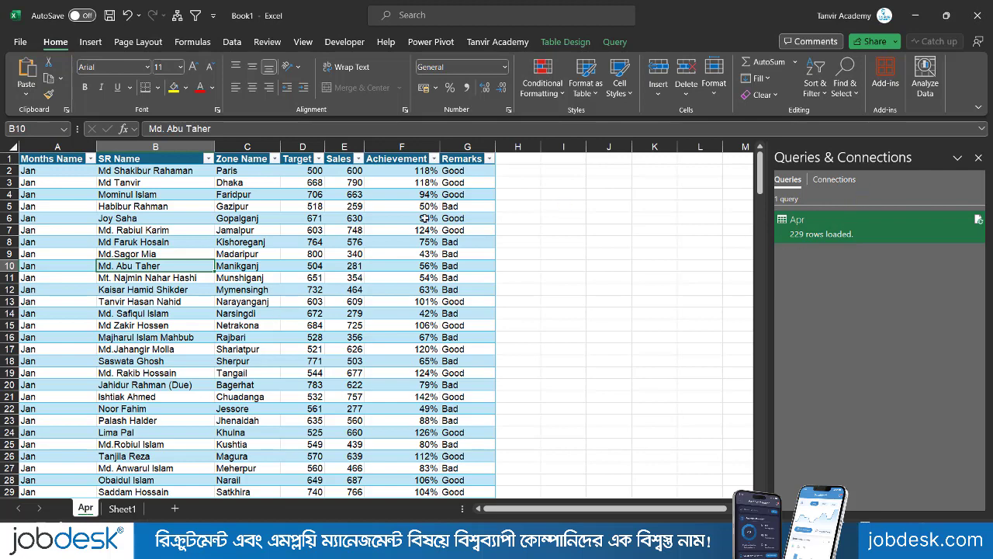
{"action": "double_click", "coordinate": [845, 229]}
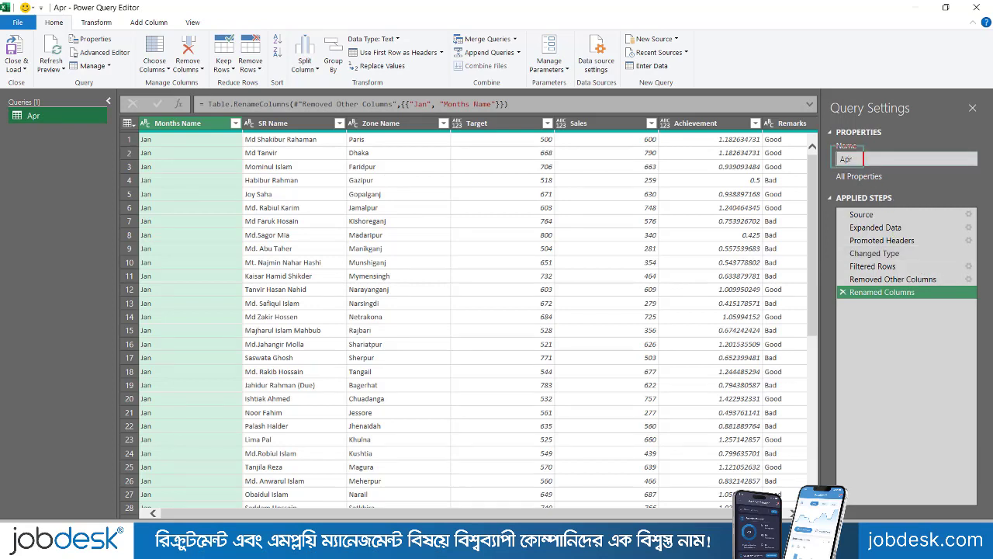
{"action": "left_click", "coordinate": [862, 160]}
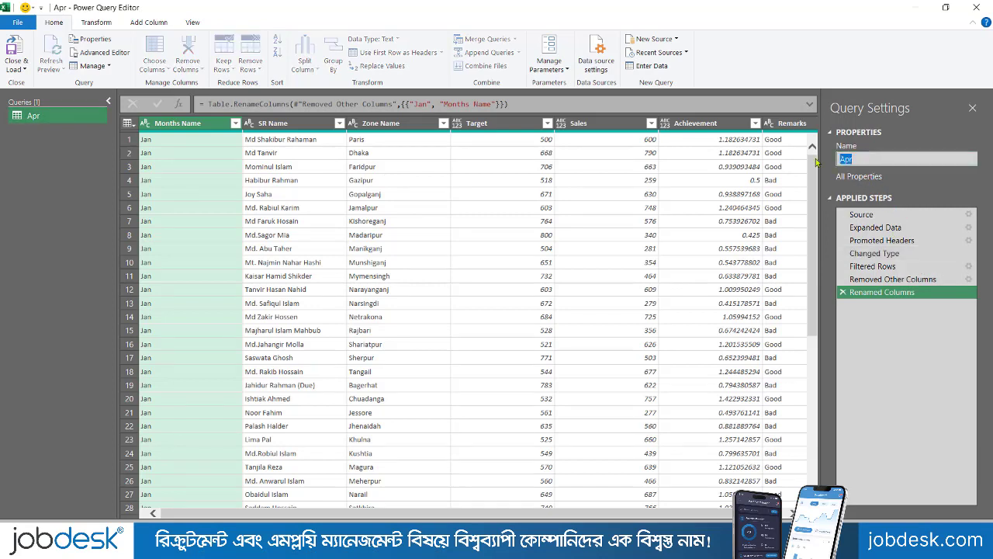
{"action": "type", "text": "Month Wise Sales Report"}
{"action": "left_click", "coordinate": [31, 54]}
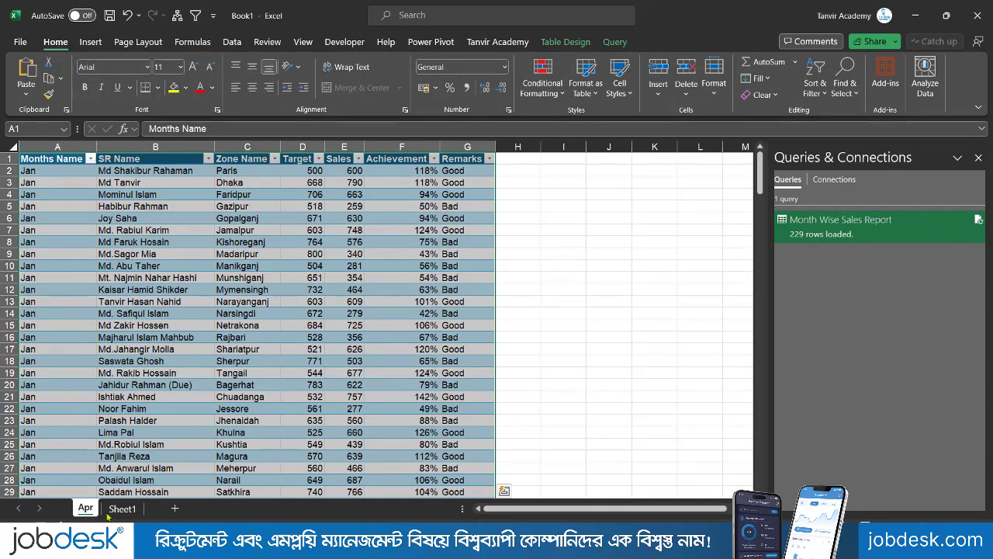
{"action": "left_click", "coordinate": [207, 327]}
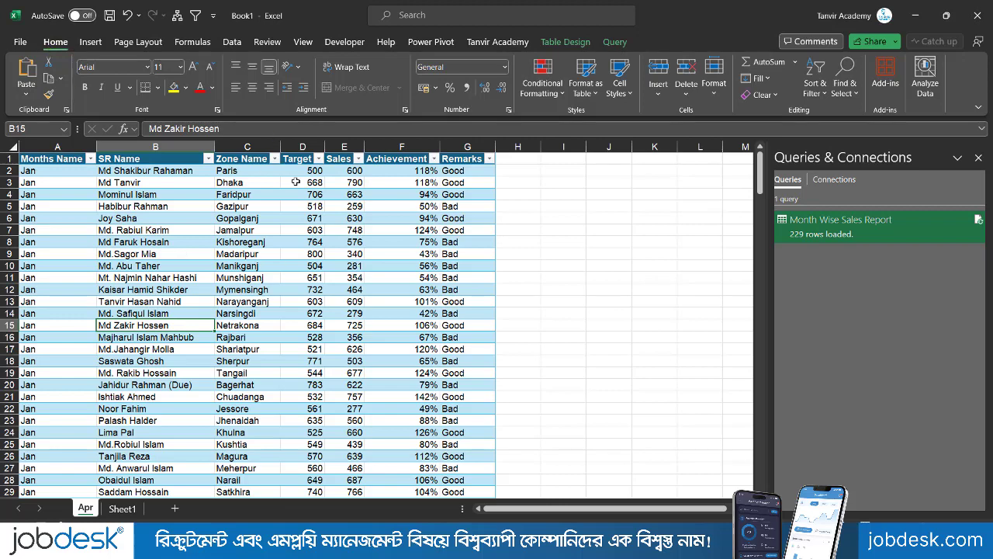
Switch to the desktop, refresh it and open the source workbook Month Wise Sales Report
{"action": "left_click", "coordinate": [916, 14]}
{"action": "right_click", "coordinate": [439, 147]}
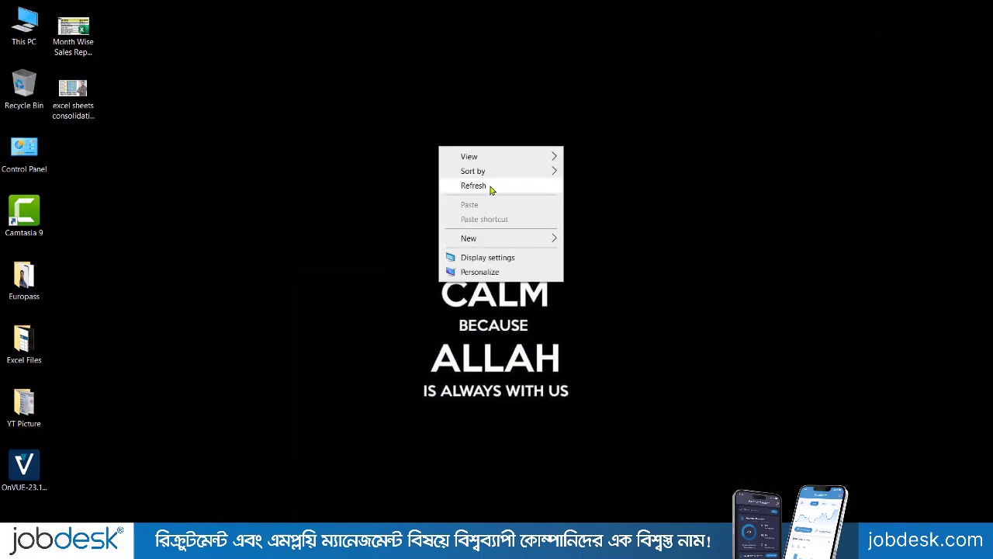
{"action": "left_click", "coordinate": [498, 191]}
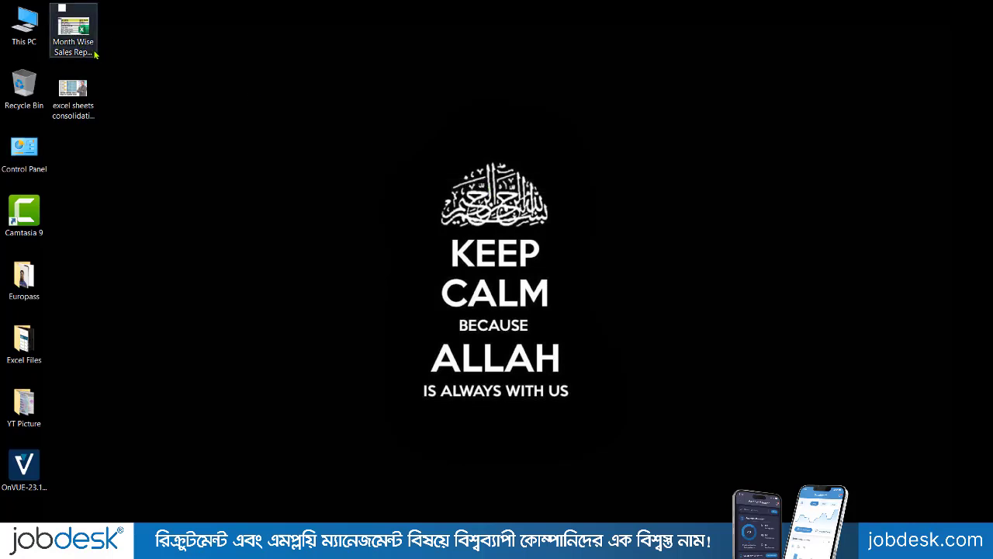
{"action": "double_click", "coordinate": [77, 35]}
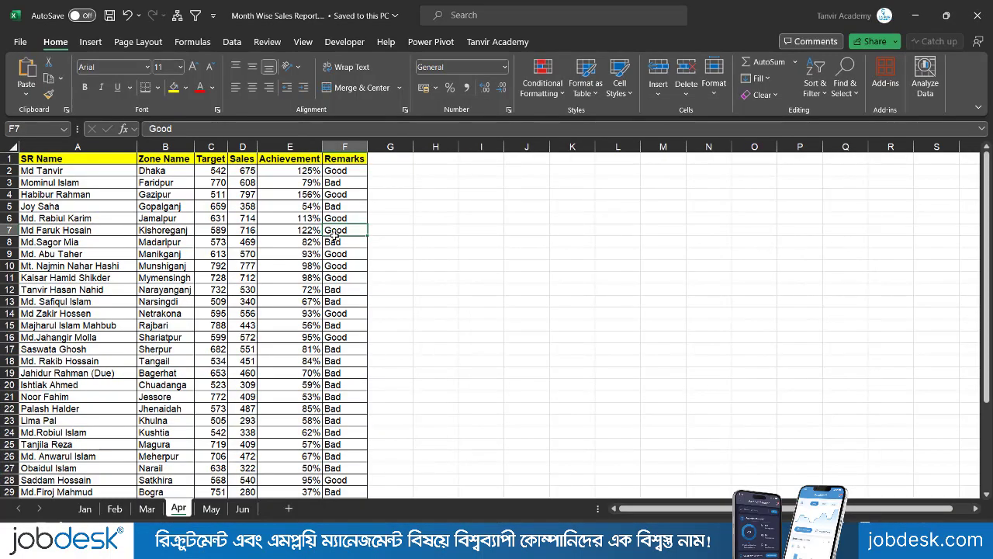
Look through the monthly sheets Jan to Jun and return to the Jan sheet
{"action": "left_click", "coordinate": [85, 508]}
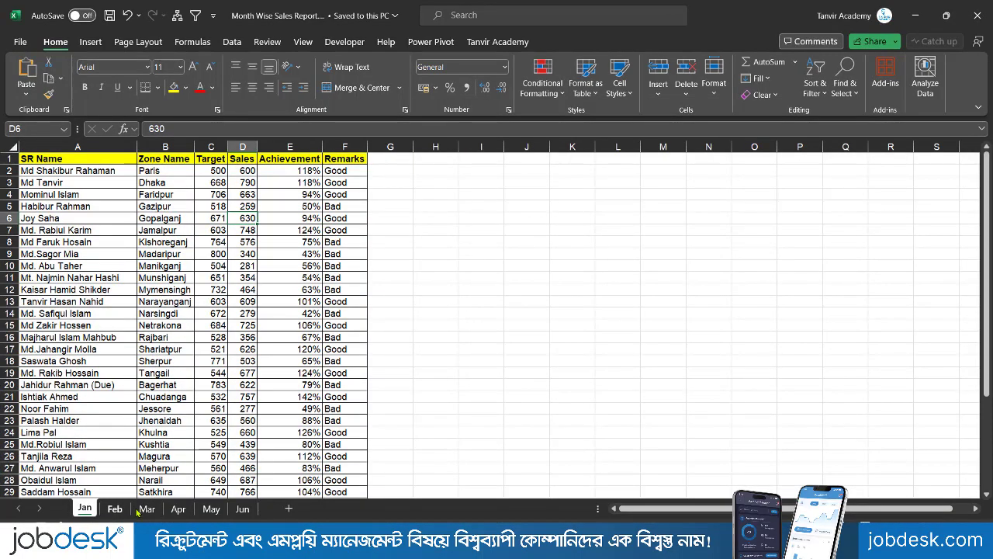
{"action": "left_click", "coordinate": [114, 508]}
{"action": "left_click", "coordinate": [146, 509]}
{"action": "left_click", "coordinate": [178, 508]}
{"action": "left_click", "coordinate": [210, 508]}
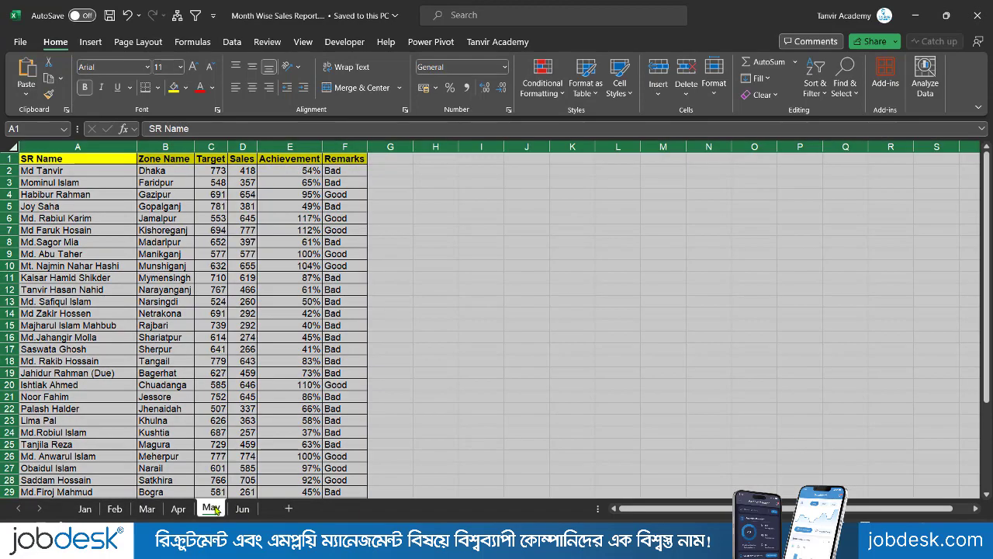
{"action": "left_click", "coordinate": [241, 508]}
{"action": "left_click", "coordinate": [85, 508]}
{"action": "left_click", "coordinate": [99, 278]}
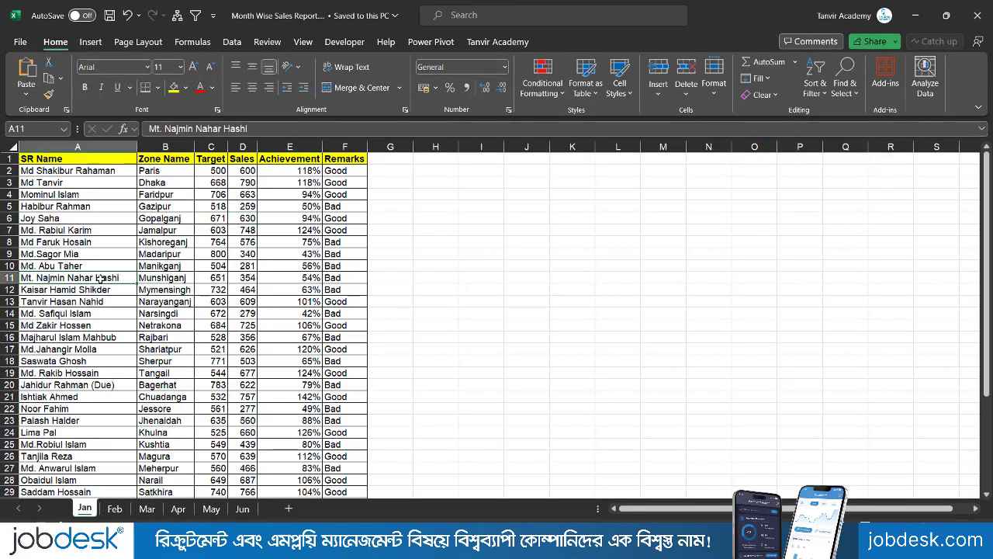
Insert a blank row directly below the Jan sheet's header and clear the formatting of A2:F2
{"action": "left_click", "coordinate": [8, 170]}
{"action": "right_click", "coordinate": [8, 170]}
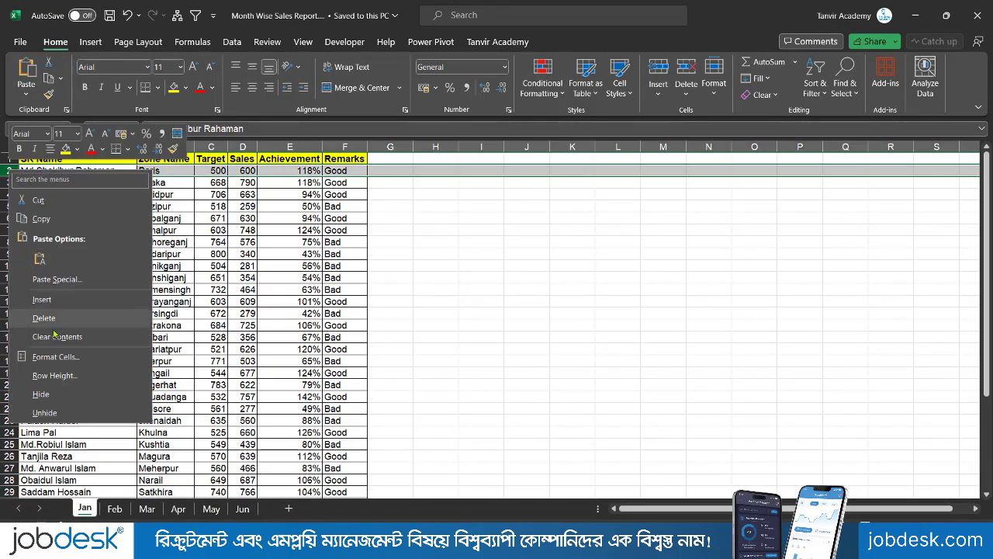
{"action": "left_click", "coordinate": [42, 299]}
{"action": "left_click_drag", "start_coordinate": [68, 170], "coordinate": [345, 170]}
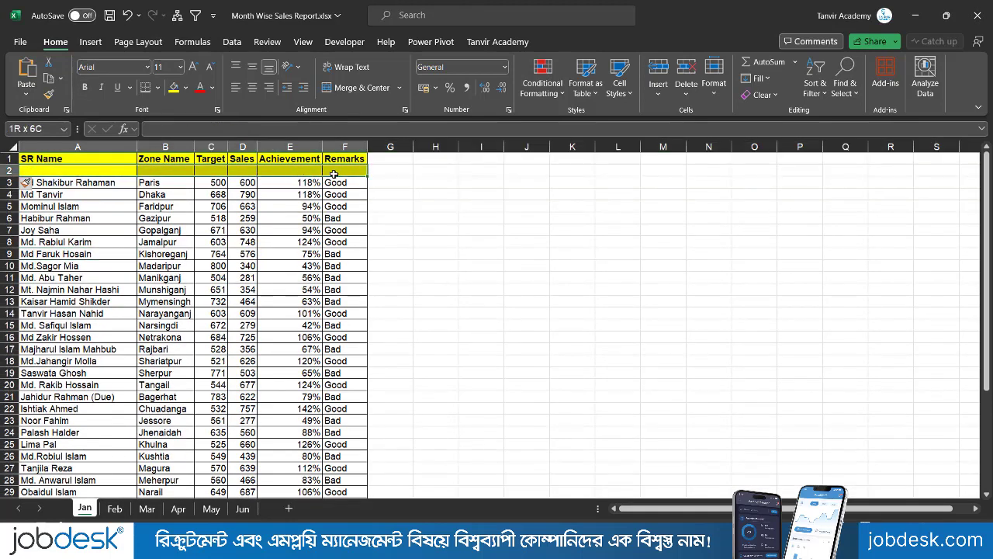
{"action": "left_click", "coordinate": [761, 94]}
{"action": "left_click", "coordinate": [782, 129]}
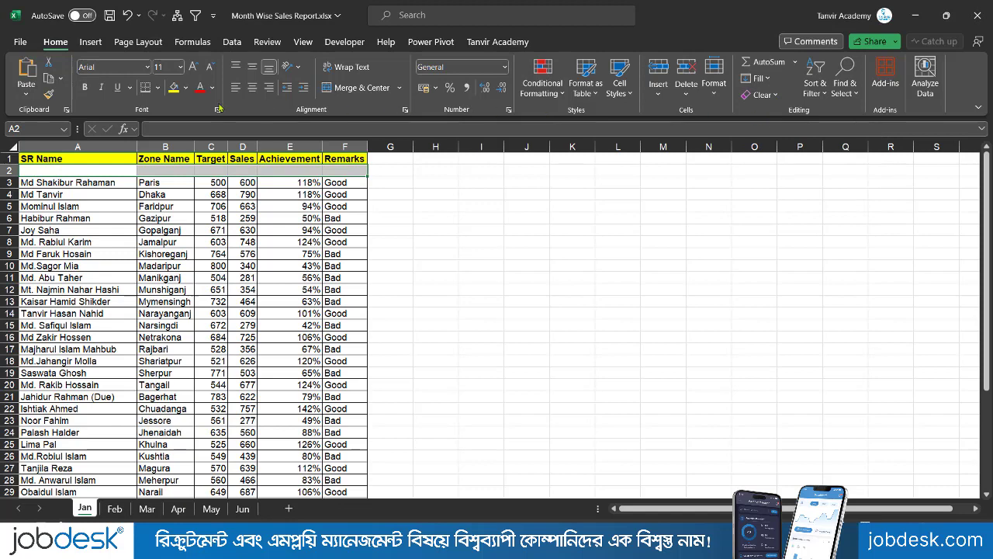
Apply all borders to the new row's cells A2:F2
{"action": "left_click", "coordinate": [159, 88]}
{"action": "left_click", "coordinate": [174, 218]}
{"action": "left_click", "coordinate": [164, 242]}
Fill row 2 with the sales representative's name, zone Dhaka Zone, target 600 and sales 550
{"action": "left_click", "coordinate": [102, 172]}
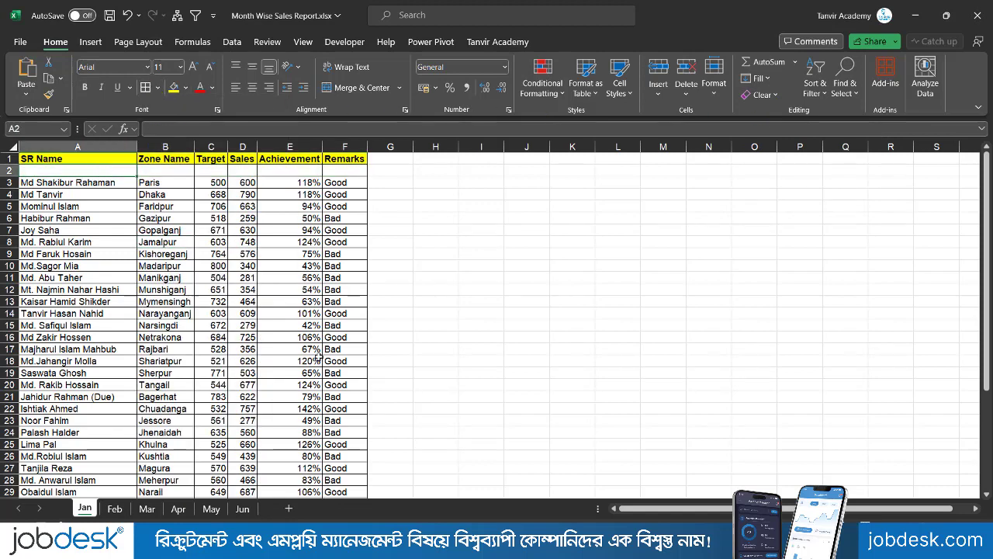
{"action": "type", "text": "Jannatul"}
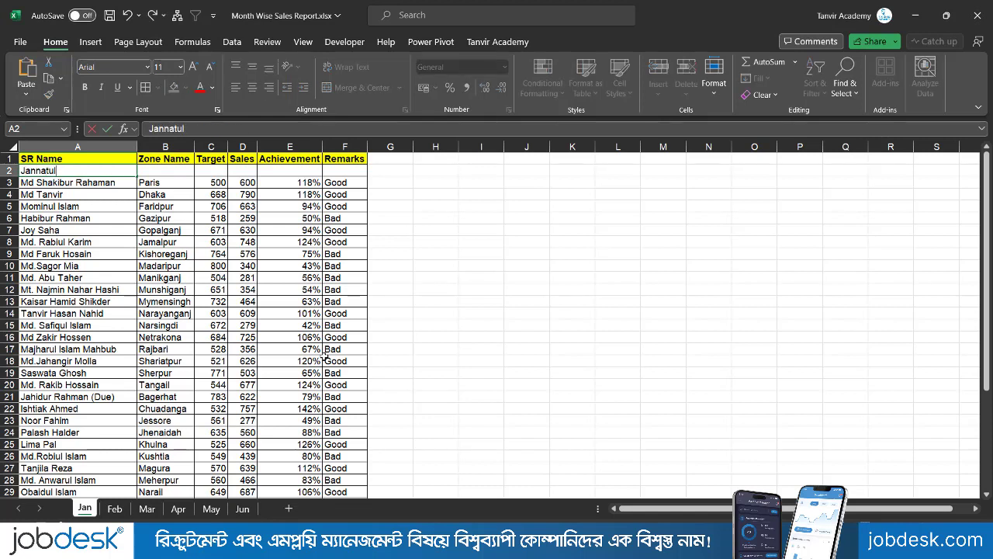
{"action": "key", "text": "Tab"}
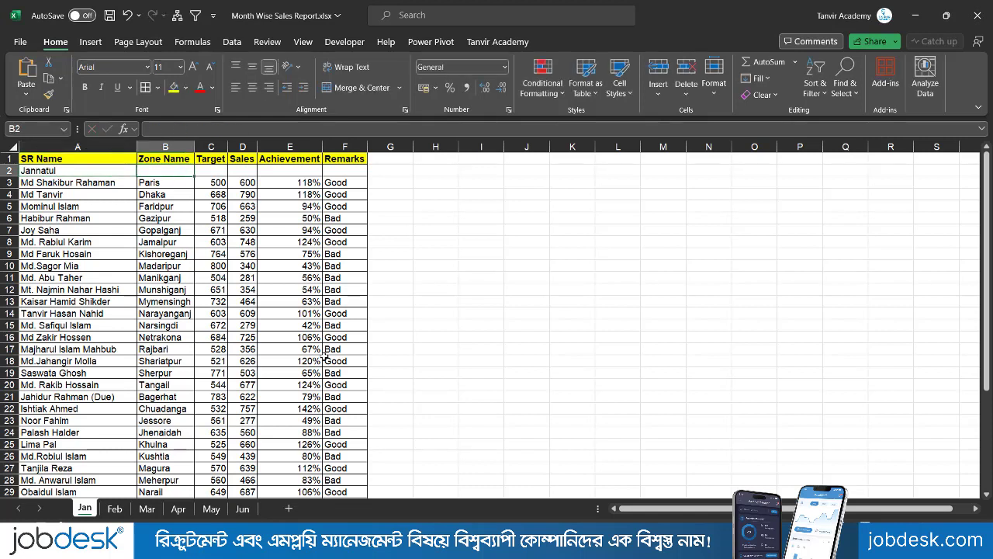
{"action": "type", "text": "Dhaka Zone"}
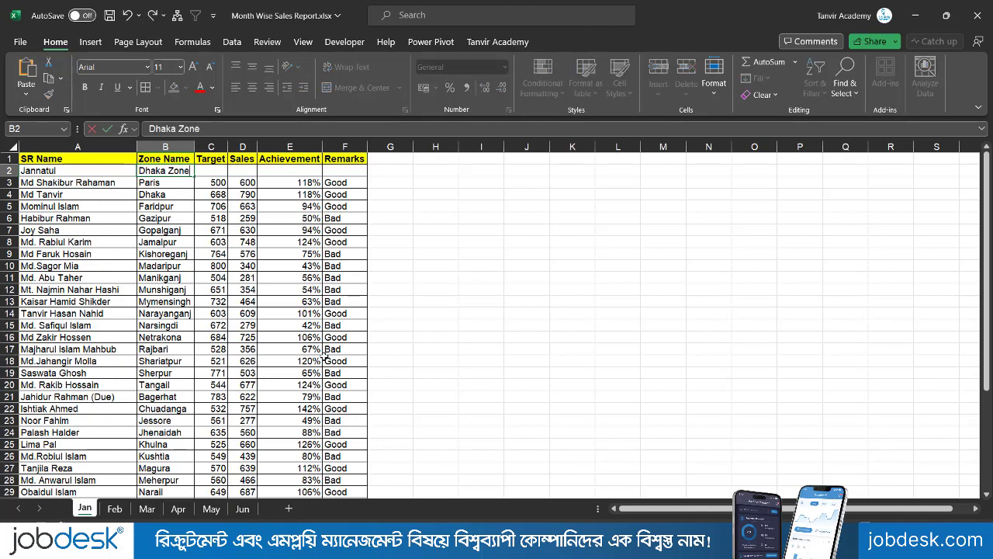
{"action": "key", "text": "Tab"}
{"action": "type", "text": "600"}
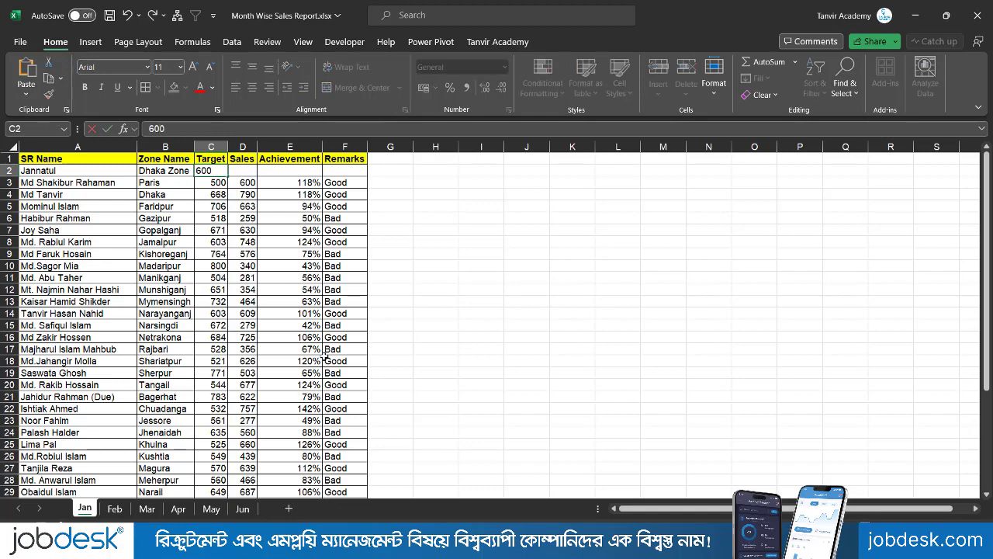
{"action": "key", "text": "Tab"}
{"action": "type", "text": "550"}
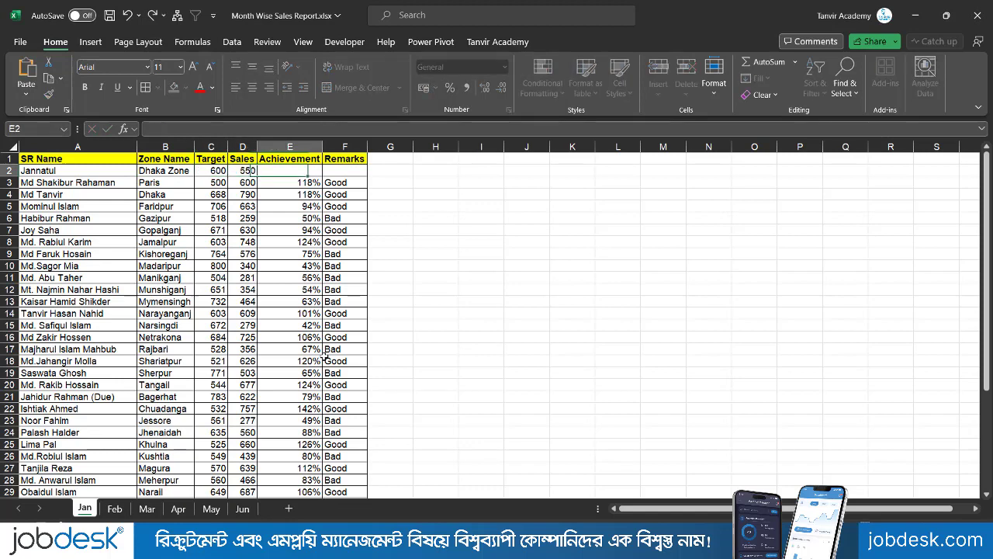
{"action": "key", "text": "Tab"}
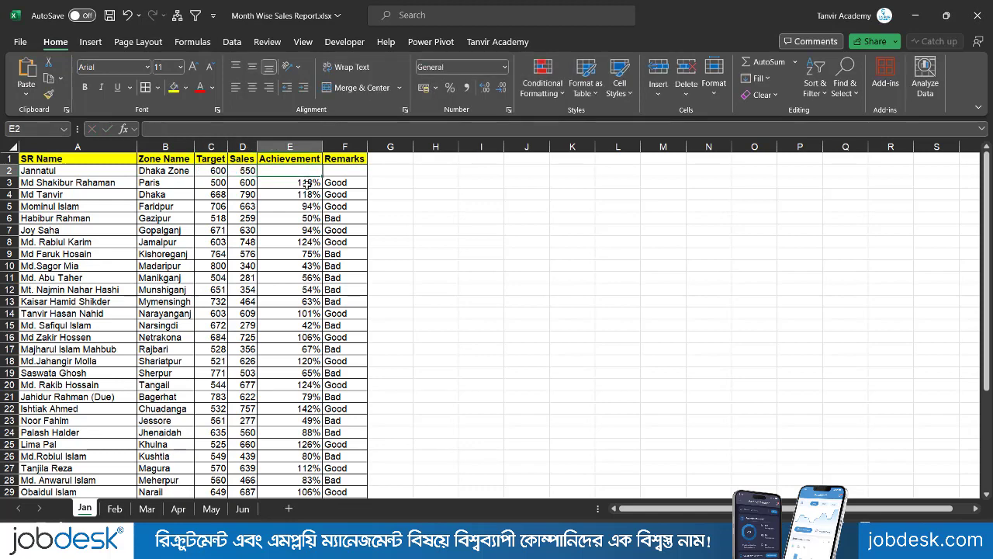
Copy the Achievement and Remarks cells from row 3 into E2:F2
{"action": "left_click_drag", "start_coordinate": [299, 182], "coordinate": [334, 184]}
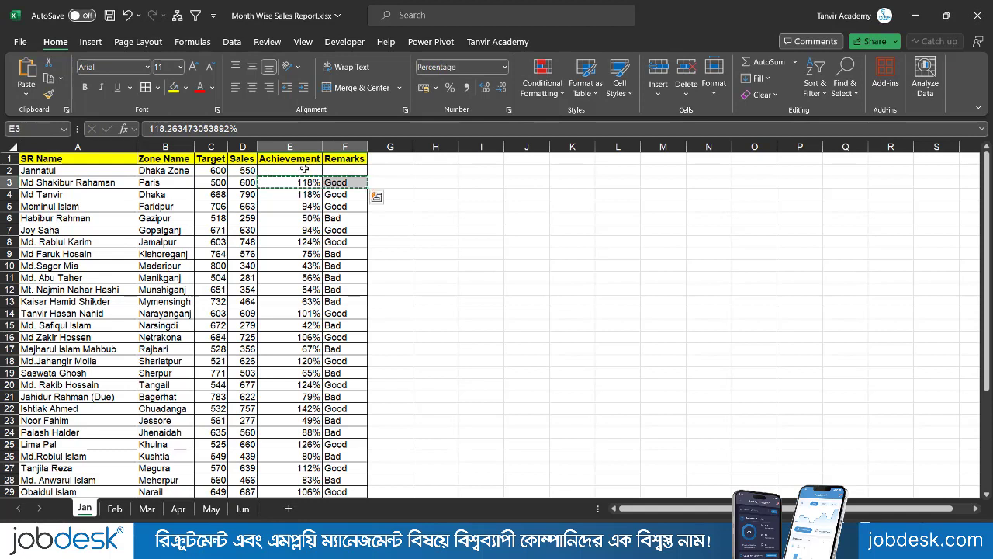
{"action": "left_click", "coordinate": [304, 168]}
{"action": "key", "text": "ctrl+v"}
{"action": "left_click", "coordinate": [342, 206]}
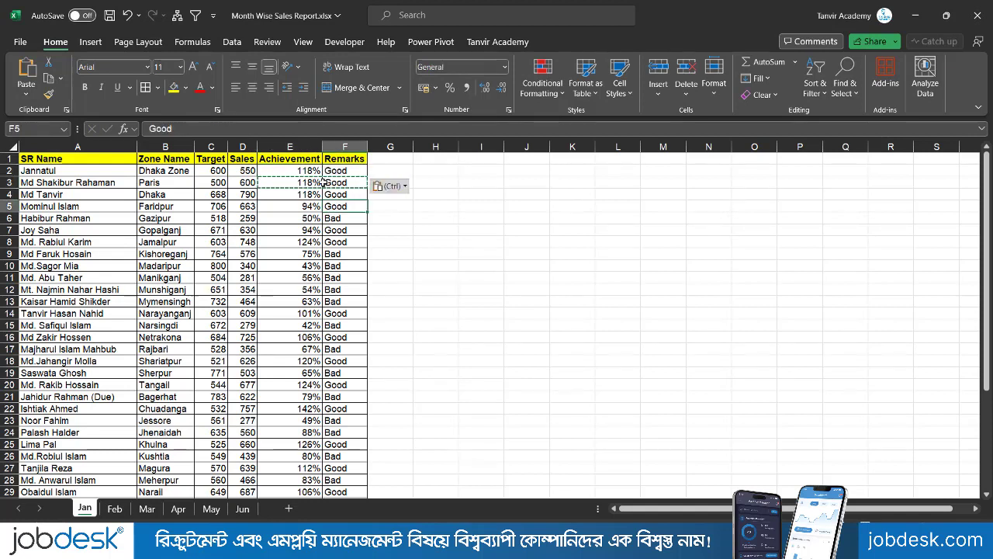
Calculate the Achievement in E2 as Sales divided by Target with the formula =D2/C2
{"action": "left_click", "coordinate": [291, 171]}
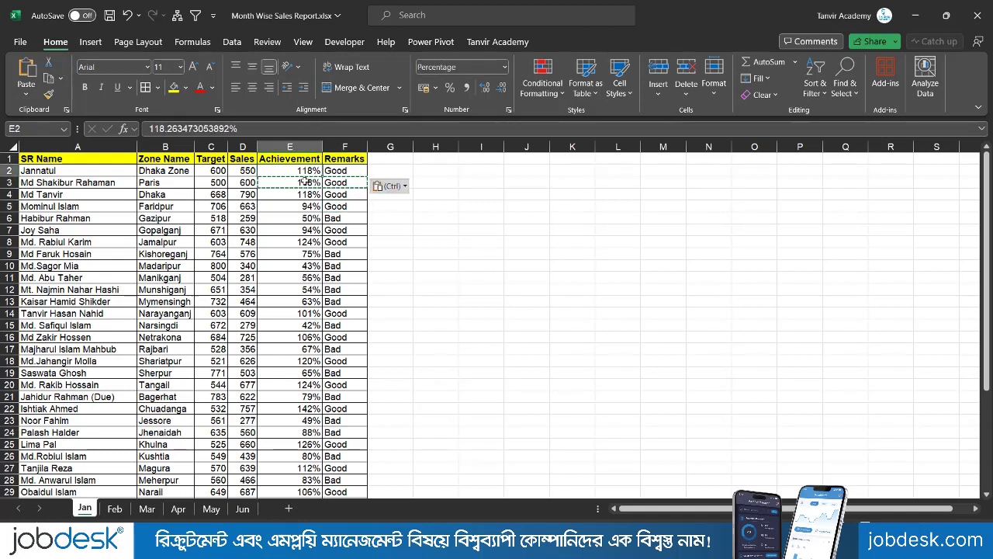
{"action": "left_click", "coordinate": [304, 181]}
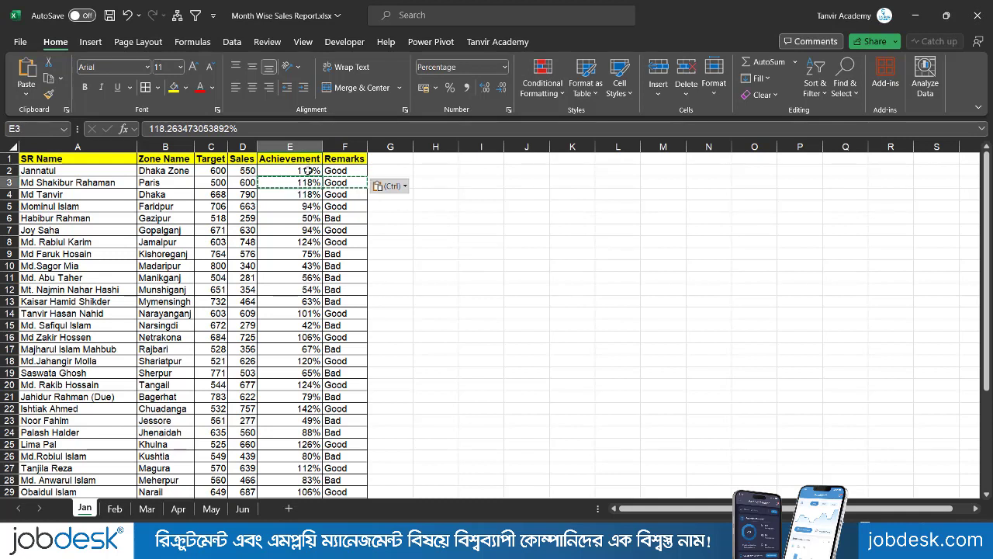
{"action": "left_click", "coordinate": [305, 170]}
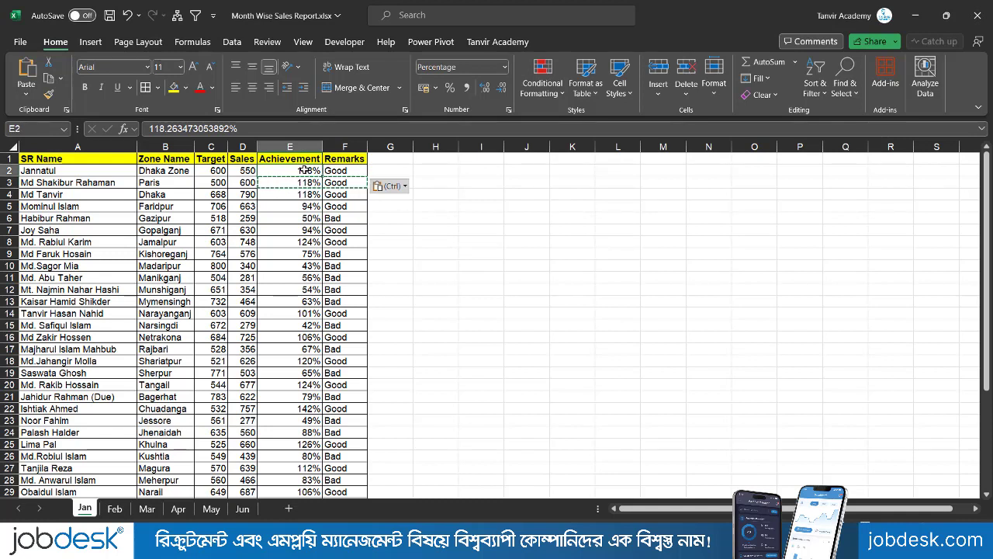
{"action": "left_click", "coordinate": [346, 172]}
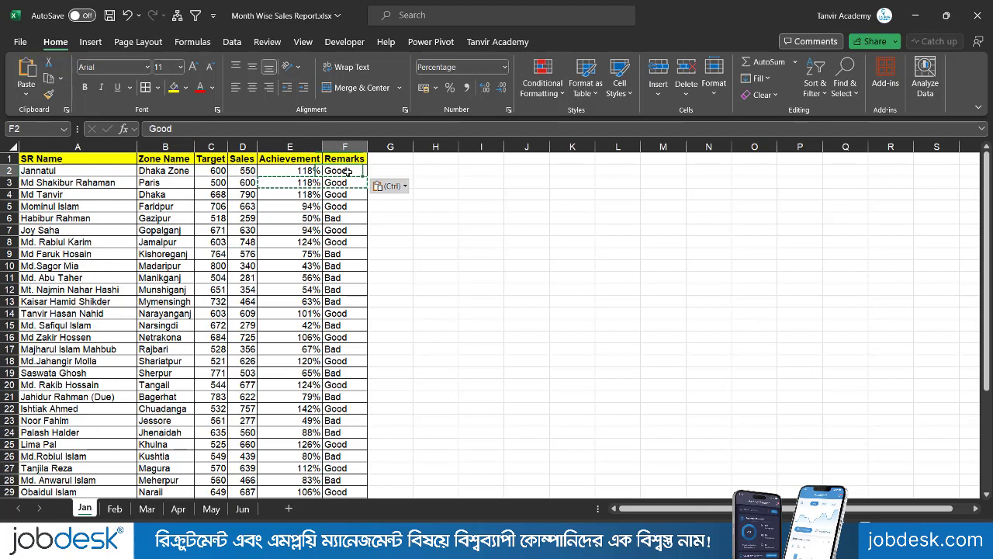
{"action": "left_click", "coordinate": [303, 183]}
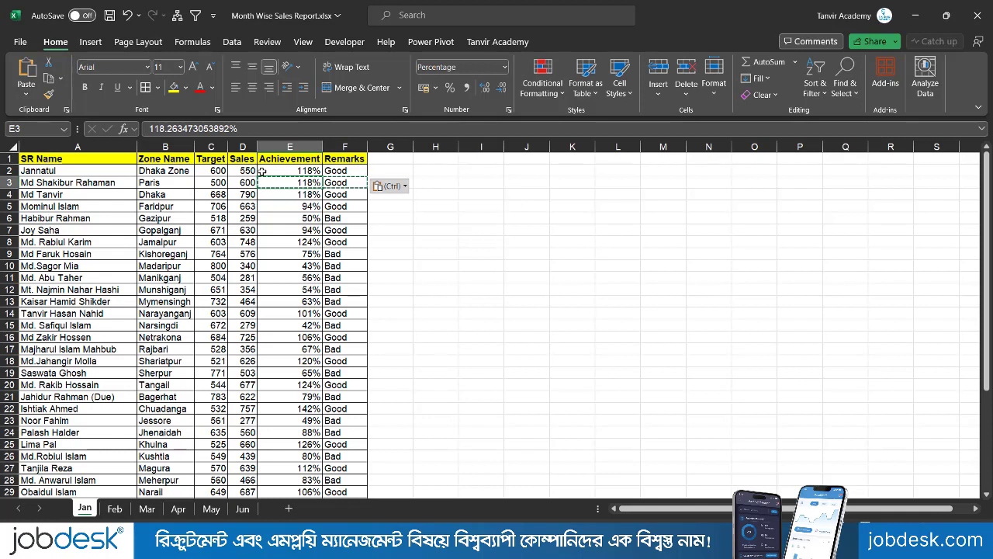
{"action": "left_click", "coordinate": [290, 170]}
{"action": "type", "text": "="}
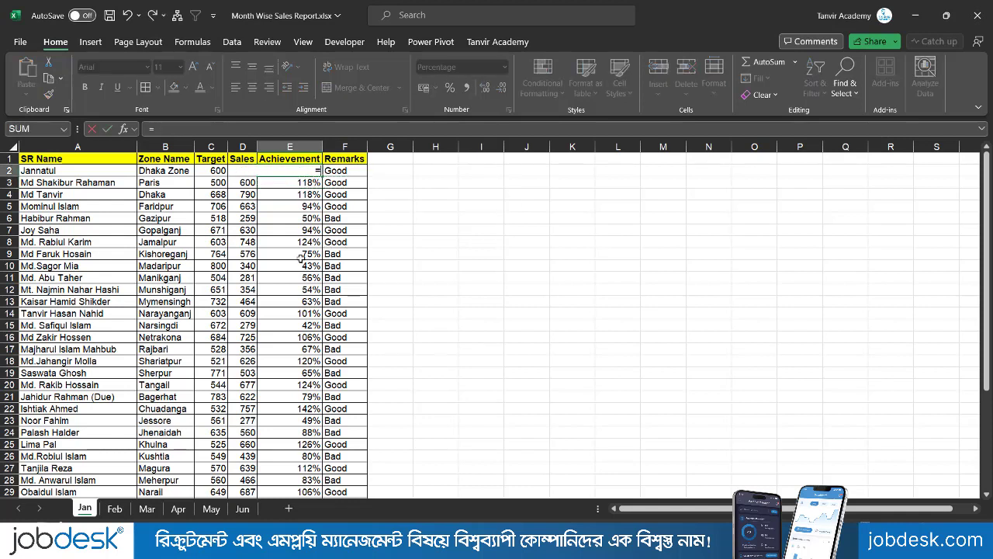
{"action": "left_click", "coordinate": [242, 160]}
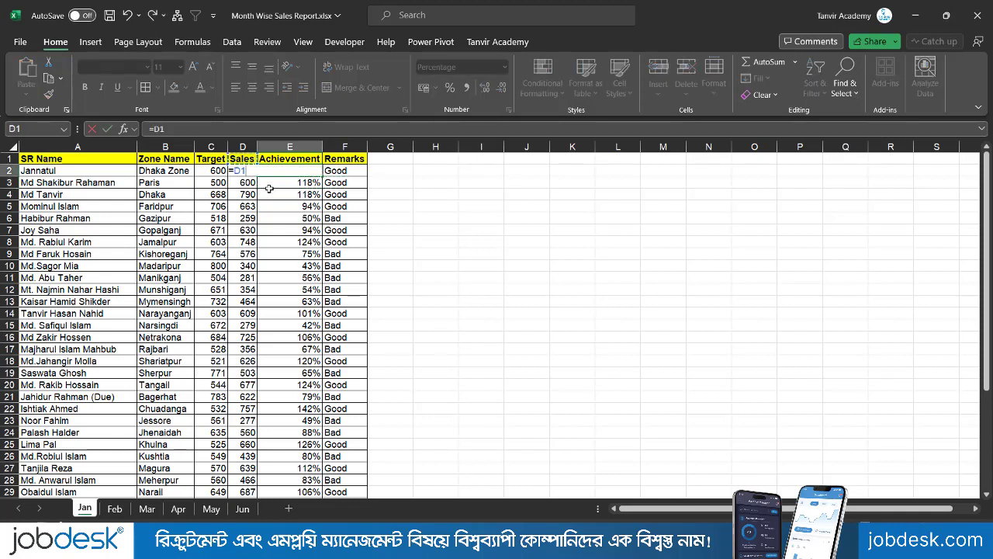
{"action": "key", "text": "Down"}
{"action": "type", "text": "/"}
{"action": "left_click", "coordinate": [214, 166]}
{"action": "key", "text": "Return"}
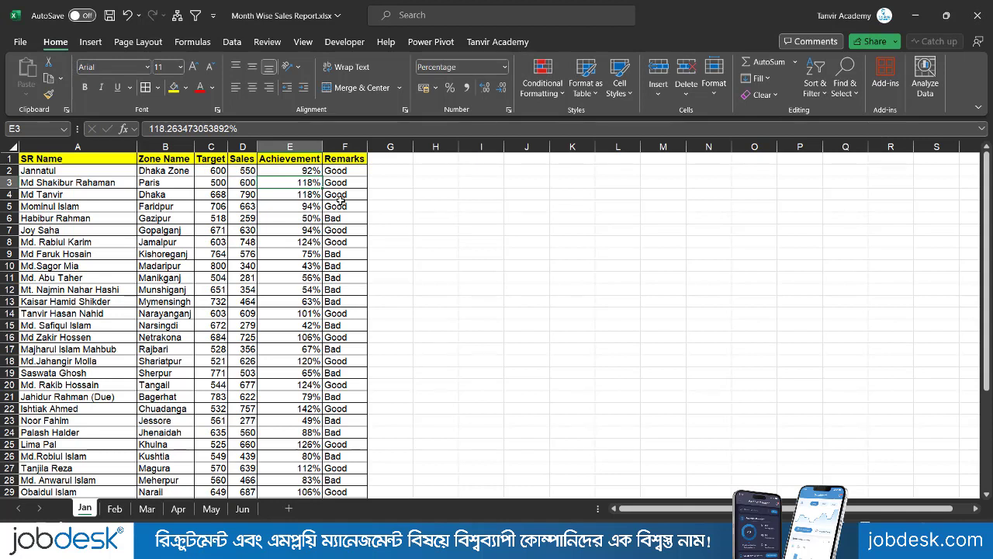
Check the completed row 2 on the Jan sheet and save the source workbook
{"action": "left_click", "coordinate": [349, 171]}
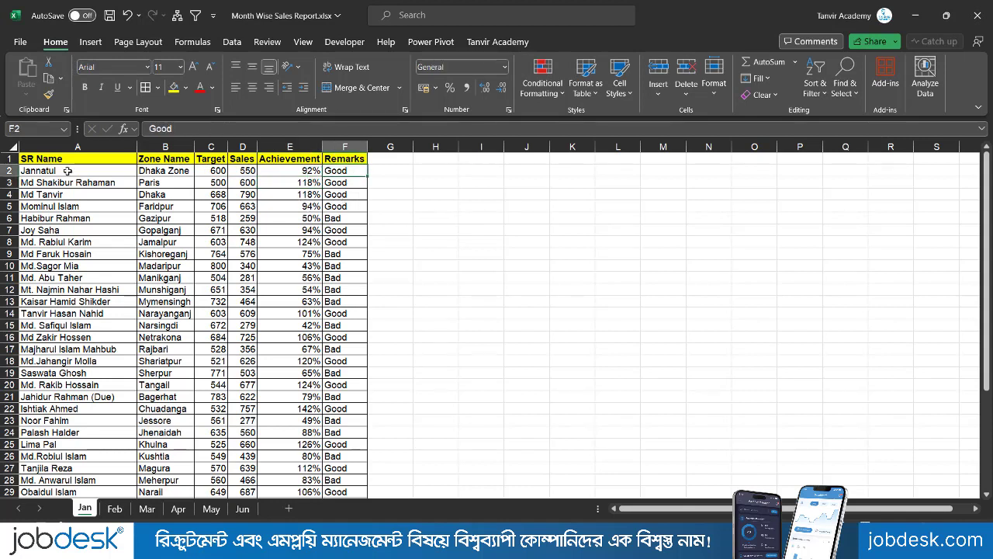
{"action": "left_click_drag", "start_coordinate": [68, 171], "coordinate": [285, 176]}
{"action": "left_click", "coordinate": [291, 281]}
{"action": "left_click", "coordinate": [580, 542]}
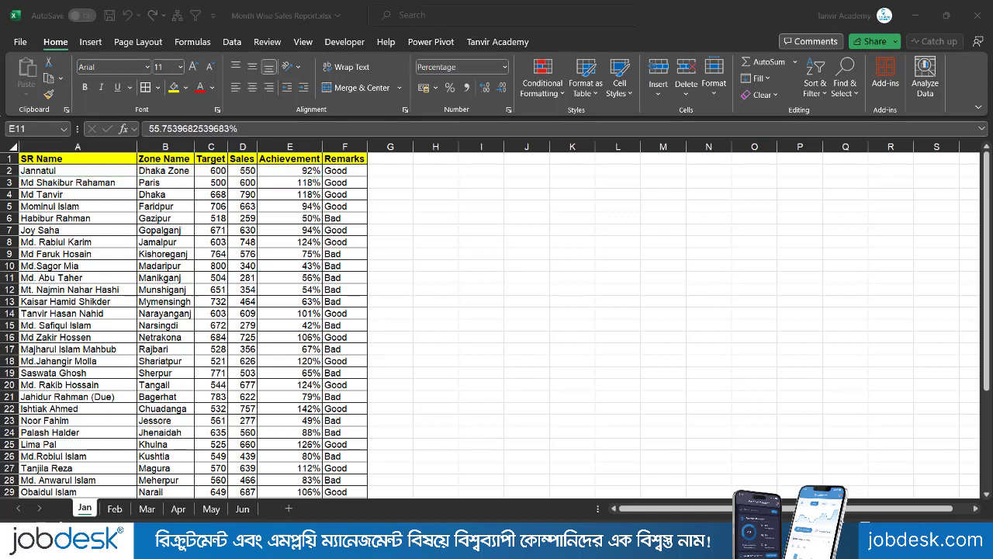
{"action": "left_click", "coordinate": [166, 254]}
{"action": "key", "text": "ctrl+s"}
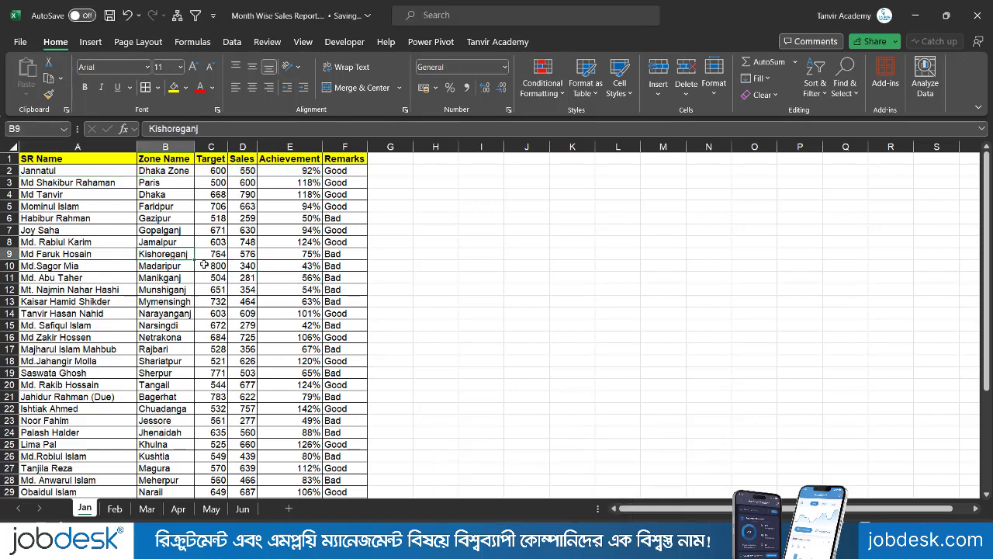
Close the source workbook and refresh the combined sales table in Book1 to bring in the new January row
{"action": "left_click", "coordinate": [978, 15]}
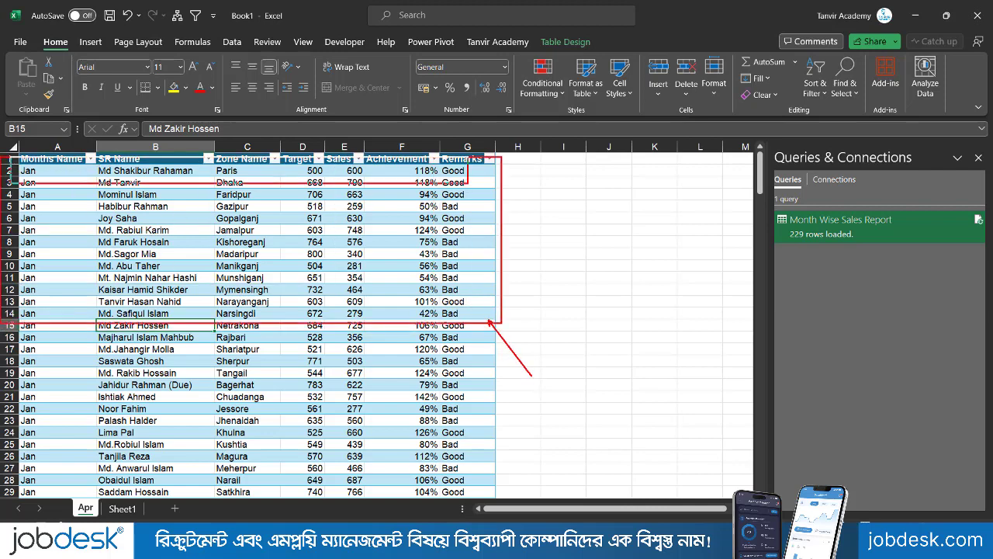
{"action": "left_click", "coordinate": [186, 204]}
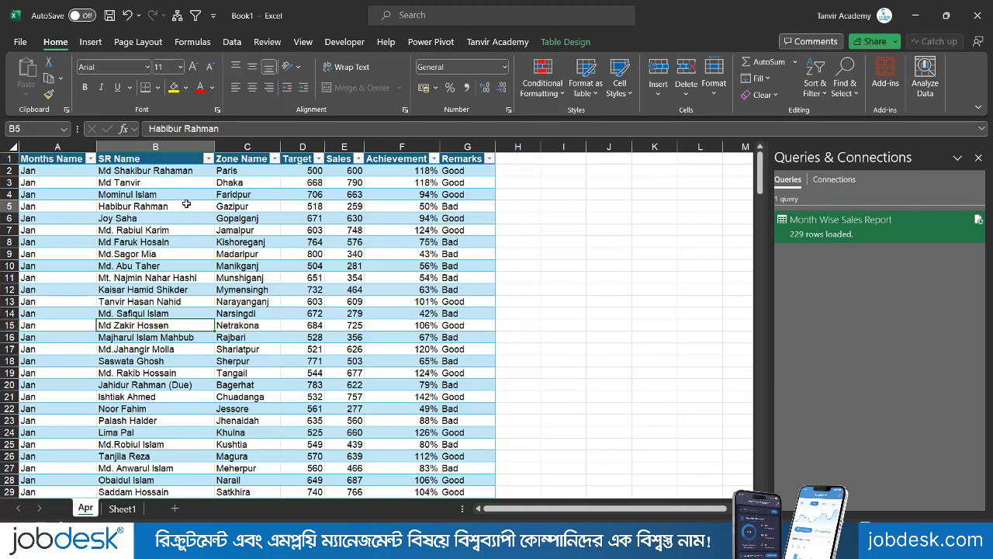
{"action": "left_click", "coordinate": [564, 42]}
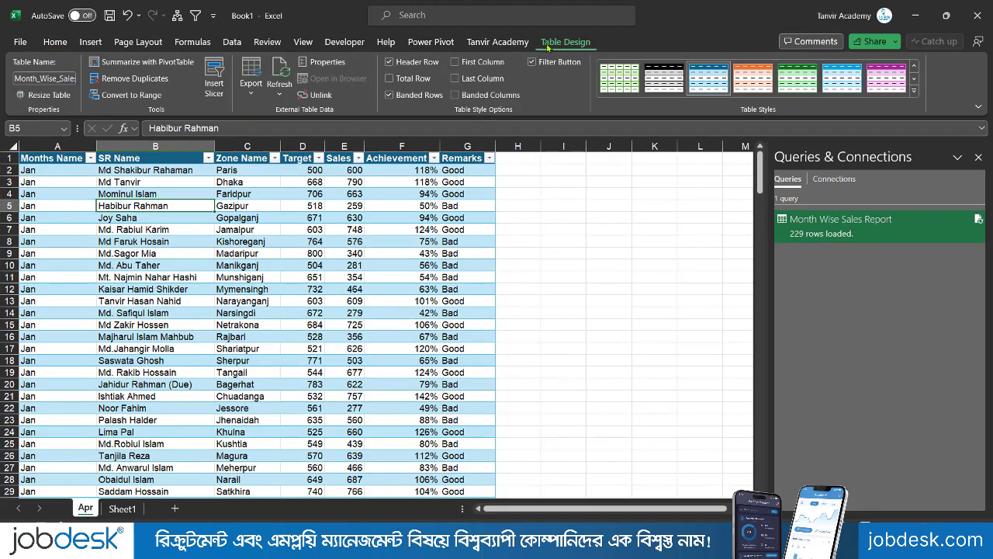
{"action": "left_click", "coordinate": [281, 75]}
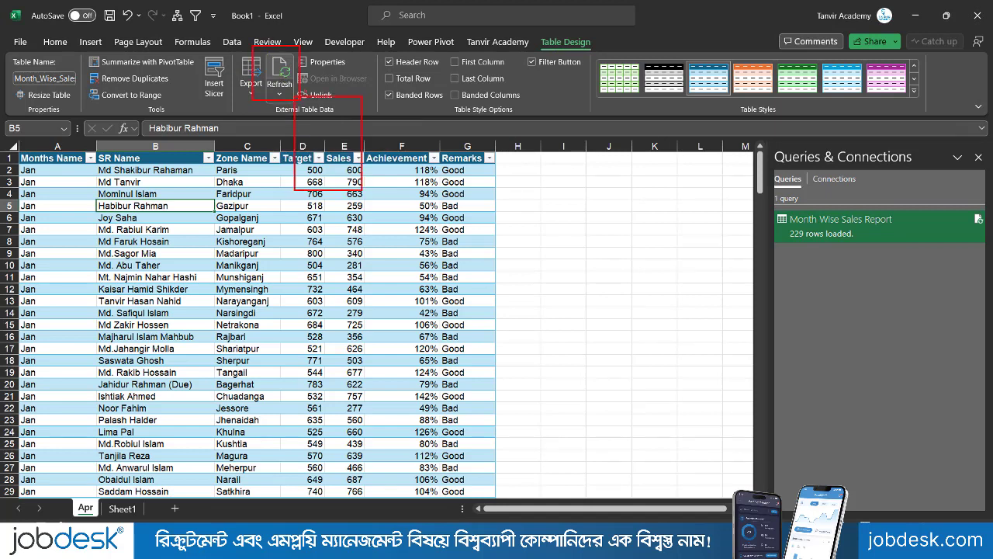
{"action": "left_click", "coordinate": [180, 181]}
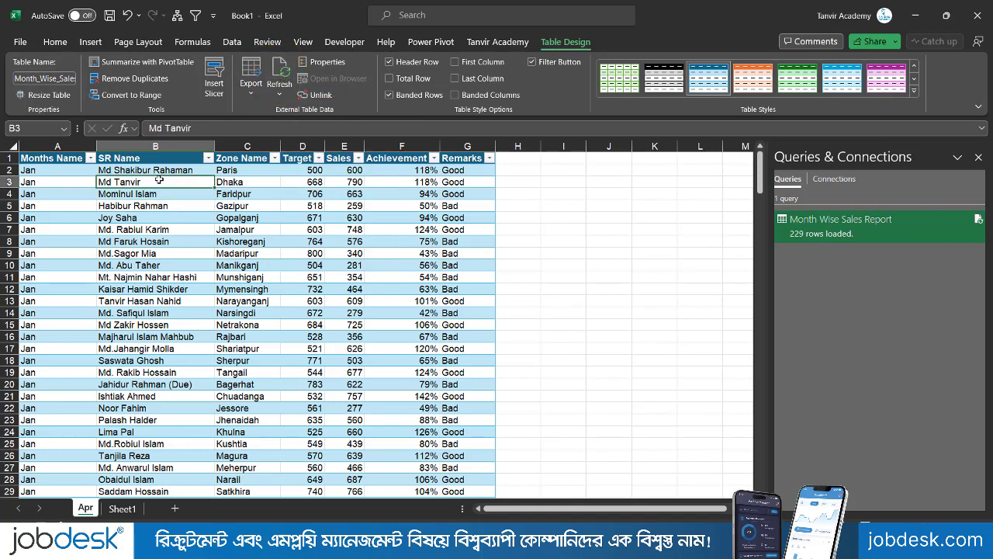
{"action": "right_click", "coordinate": [158, 180]}
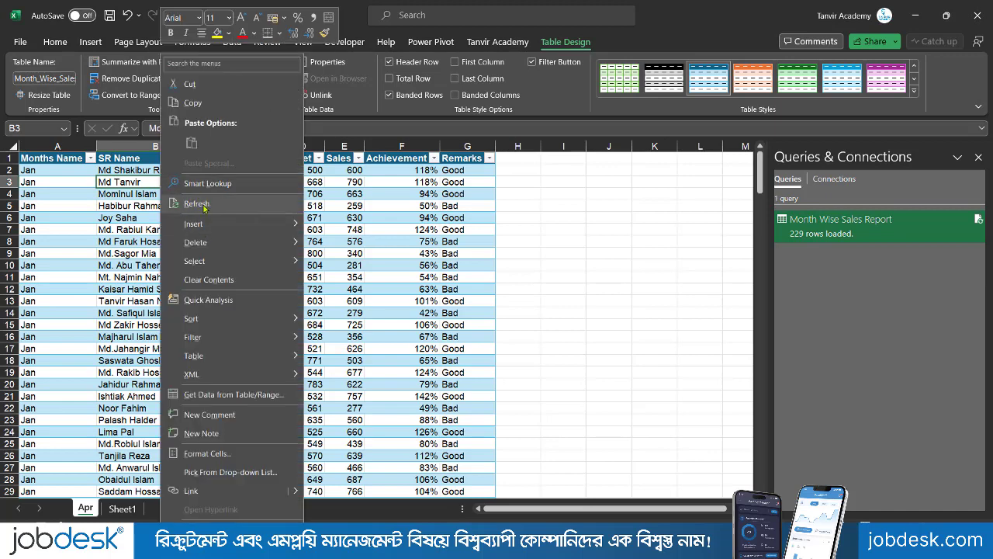
{"action": "left_click", "coordinate": [195, 204]}
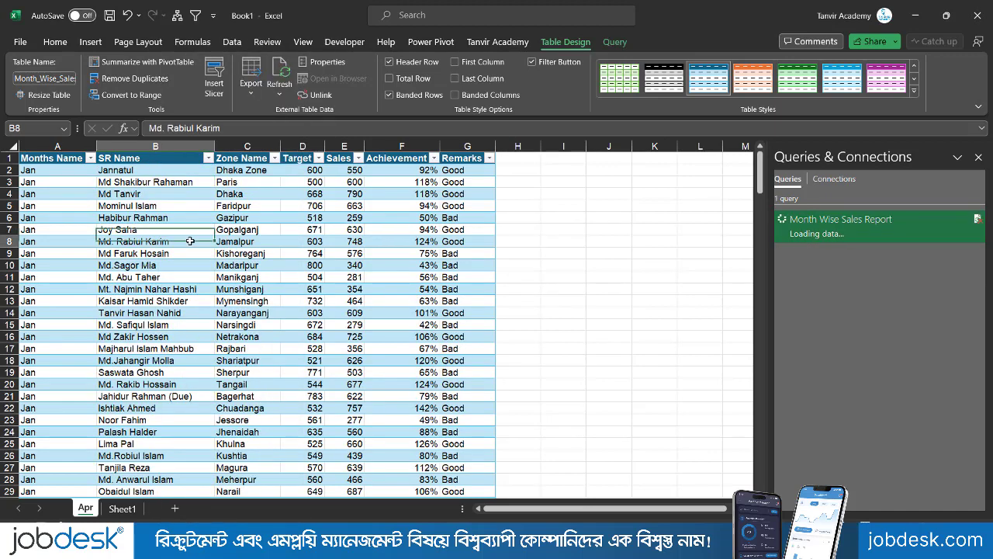
{"action": "left_click", "coordinate": [193, 240]}
{"action": "mouse_move", "coordinate": [12, 163]}
{"action": "left_mouse_down"}
{"action": "mouse_move", "coordinate": [501, 187]}
{"action": "mouse_move", "coordinate": [581, 293]}
{"action": "left_mouse_up"}
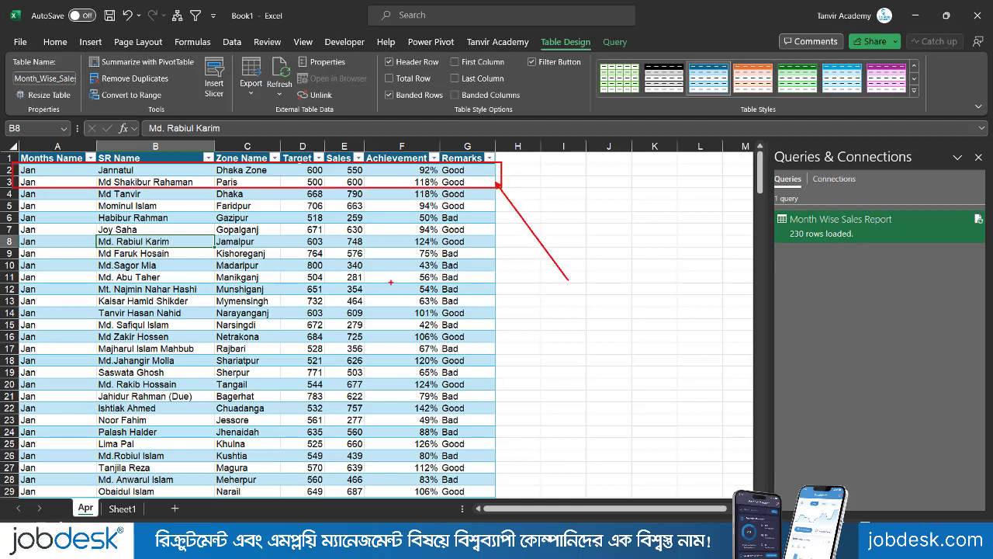
{"action": "left_click", "coordinate": [199, 232]}
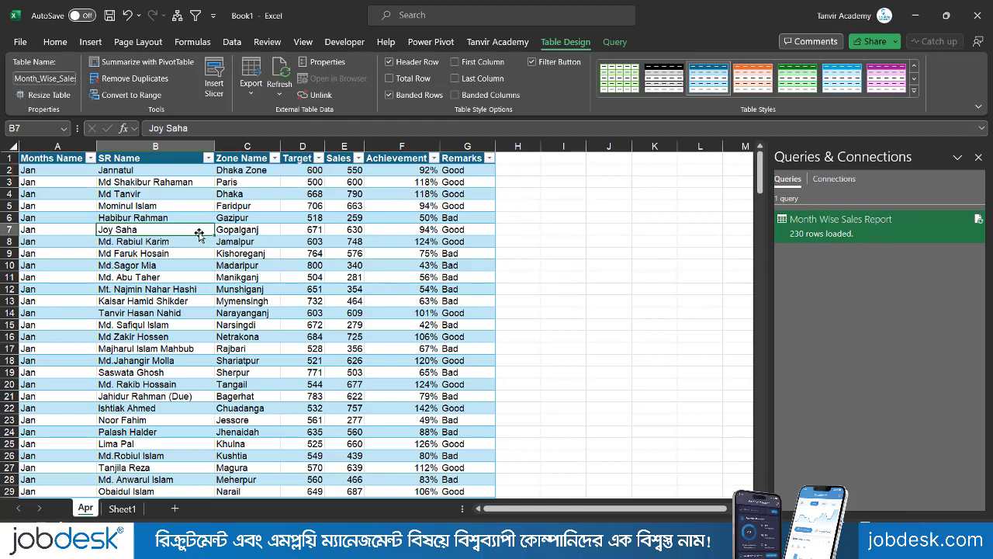
Open the Month Wise Sales Report query for editing and convert the Months Name, SR Name and Zone Name columns to uppercase
{"action": "double_click", "coordinate": [847, 227]}
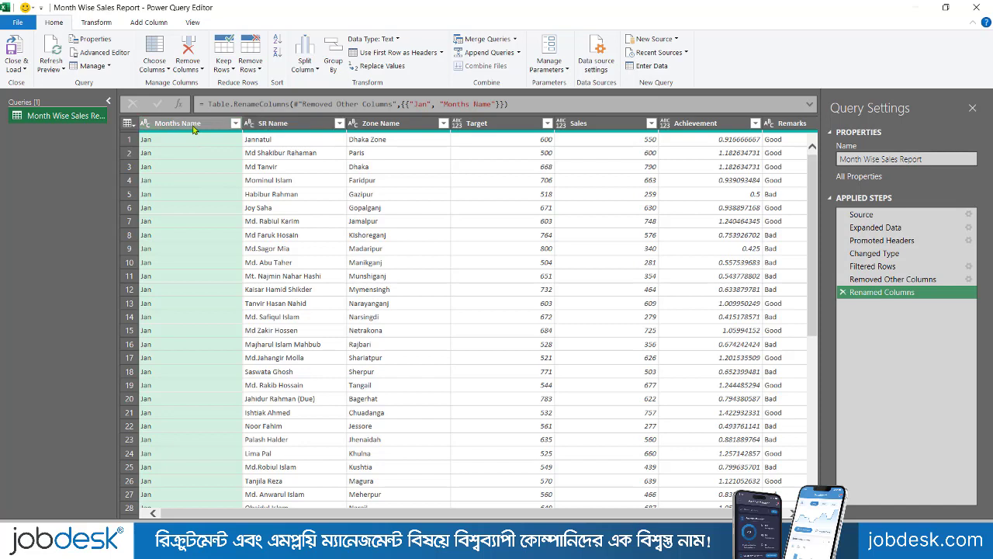
{"action": "left_click", "coordinate": [273, 124], "text": "ctrl"}
{"action": "left_click", "coordinate": [382, 124], "text": "ctrl"}
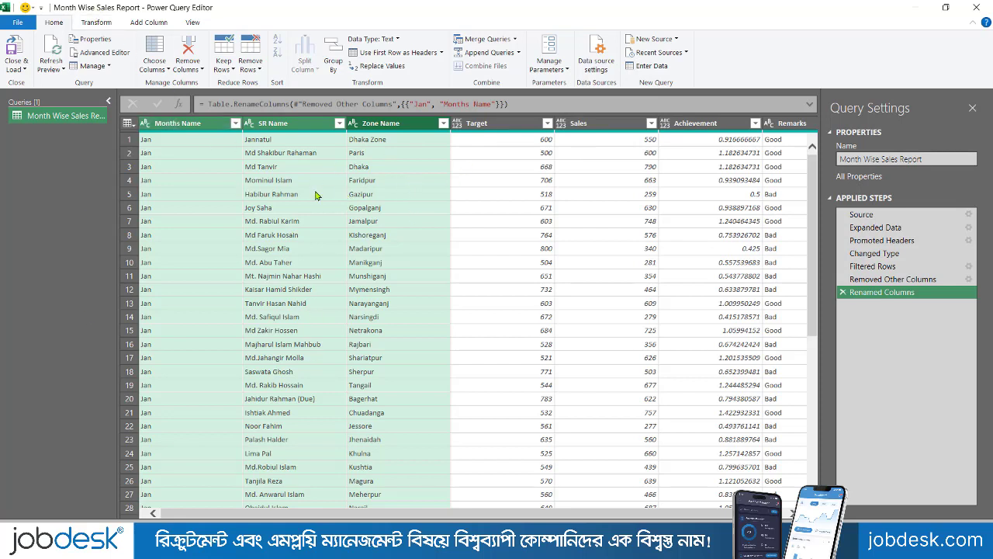
{"action": "left_click", "coordinate": [96, 23]}
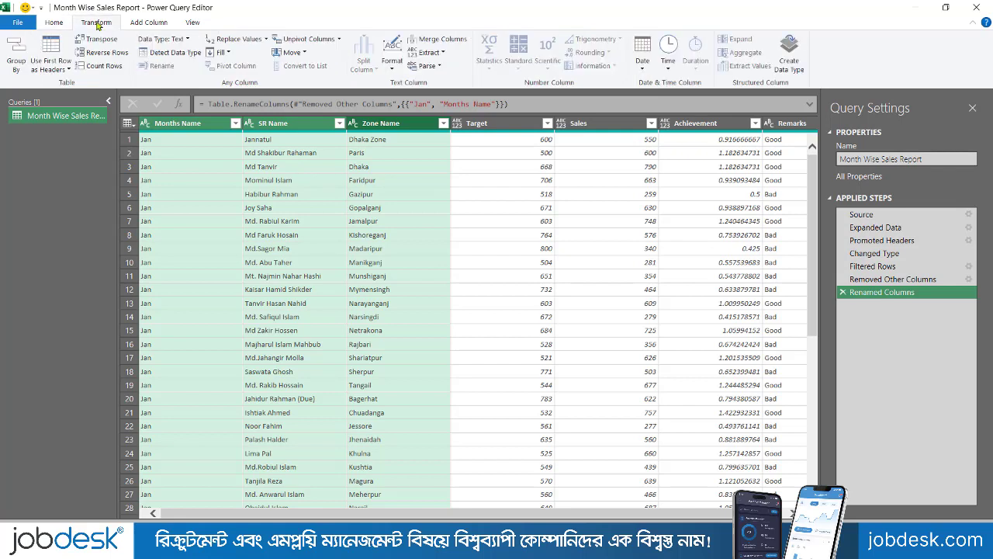
{"action": "left_click", "coordinate": [393, 72]}
{"action": "left_click", "coordinate": [434, 102]}
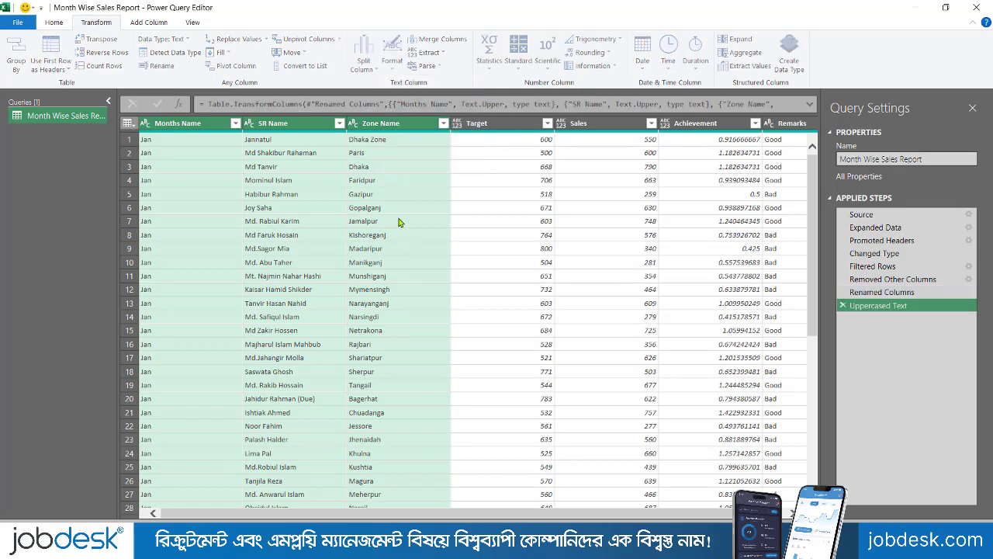
{"action": "left_click", "coordinate": [371, 235]}
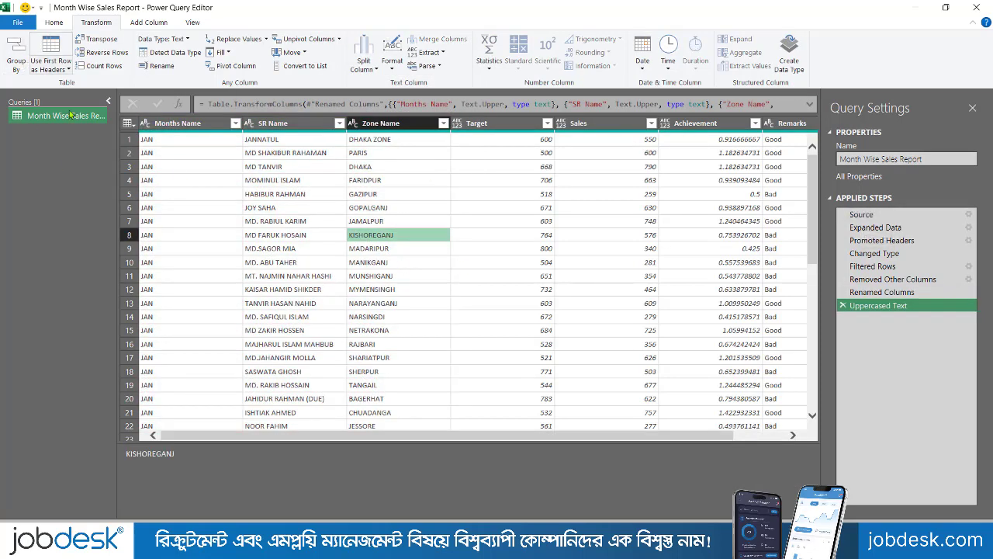
Close the query editor, loading the uppercase text into the Apr sheet's table, and refresh the table again
{"action": "left_click", "coordinate": [55, 22]}
{"action": "left_click", "coordinate": [14, 48]}
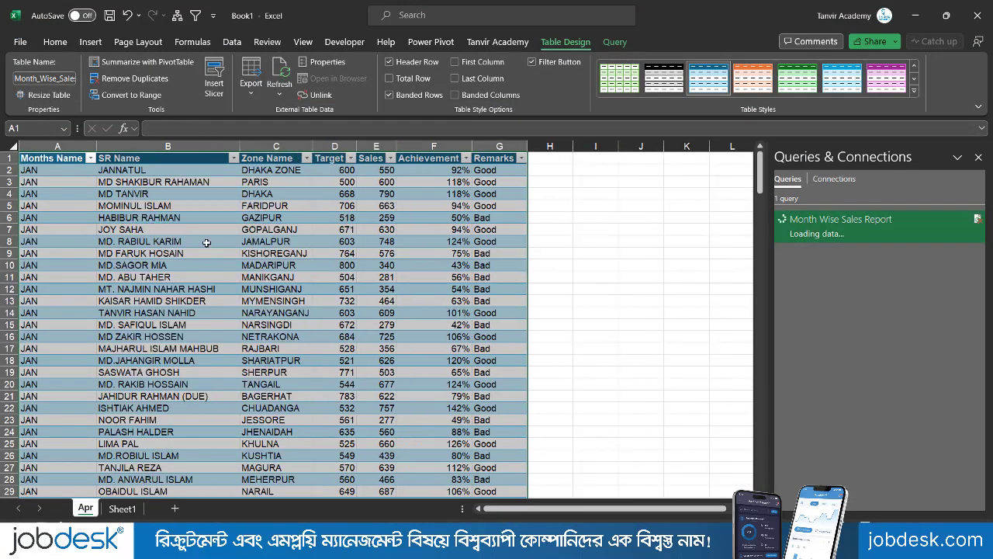
{"action": "left_click", "coordinate": [310, 243]}
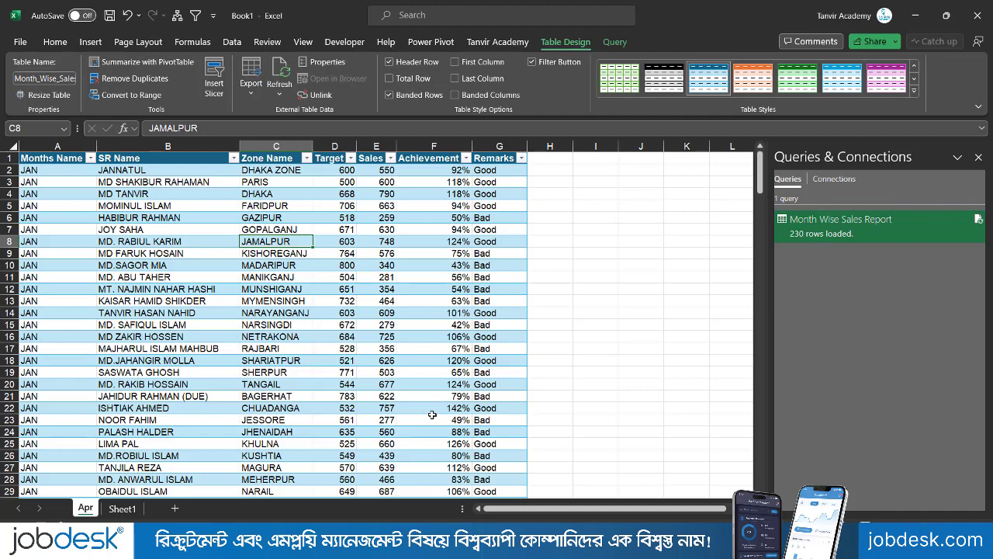
{"action": "right_click", "coordinate": [276, 227]}
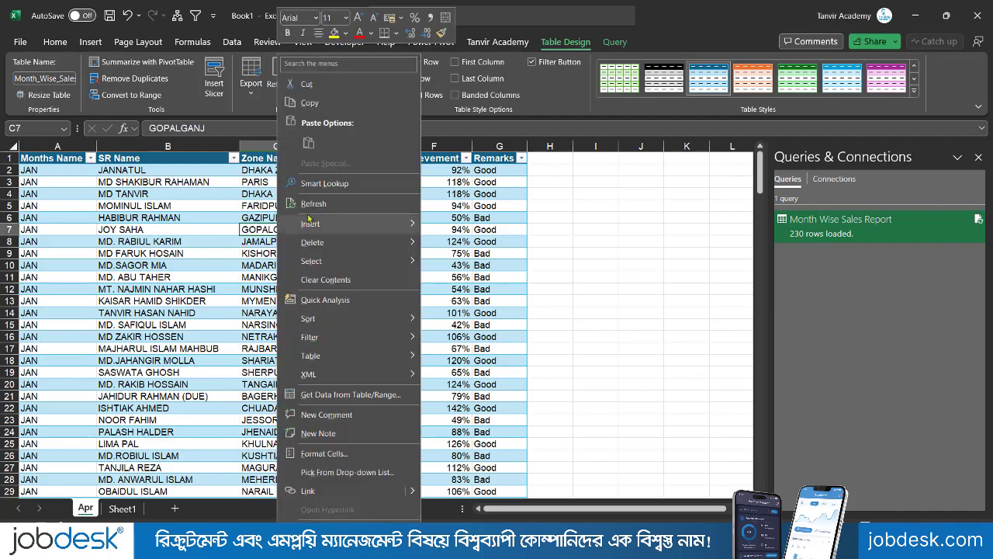
{"action": "left_click", "coordinate": [312, 204]}
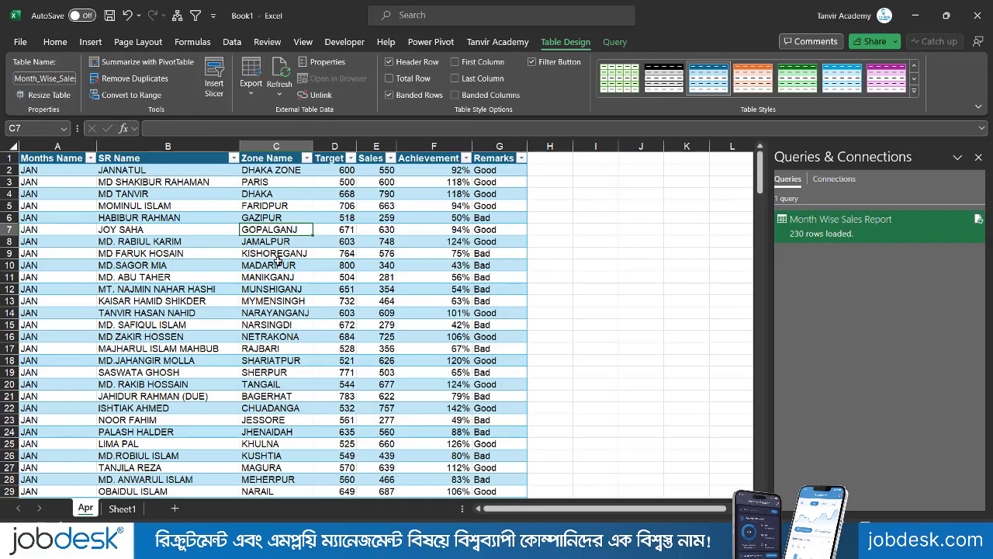